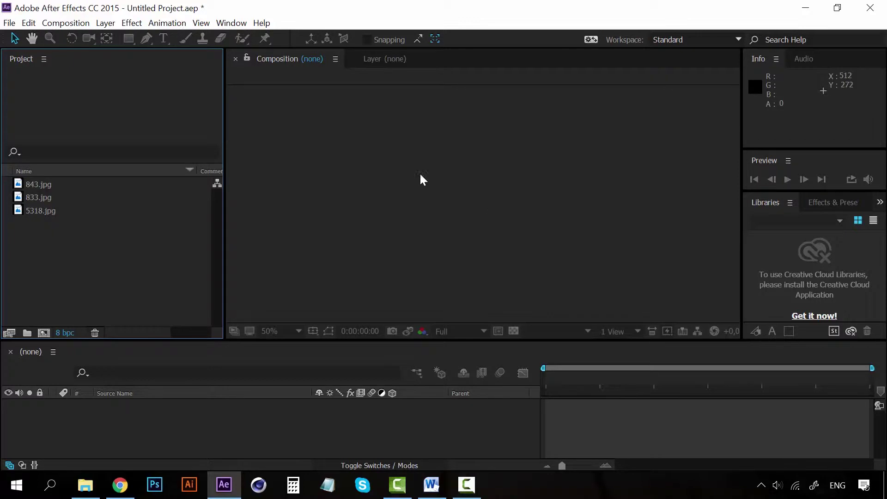
Open the Effect menu to show the list of effect categories.
{"action": "left_click", "coordinate": [131, 24]}
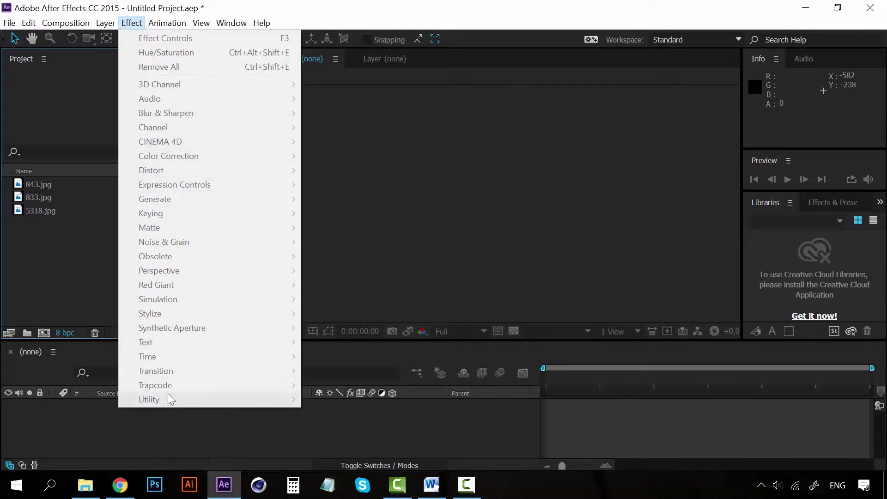
Look over the View and Effect menus, from 3D Channel through Utility, without choosing anything.
{"action": "mouse_move", "coordinate": [201, 23]}
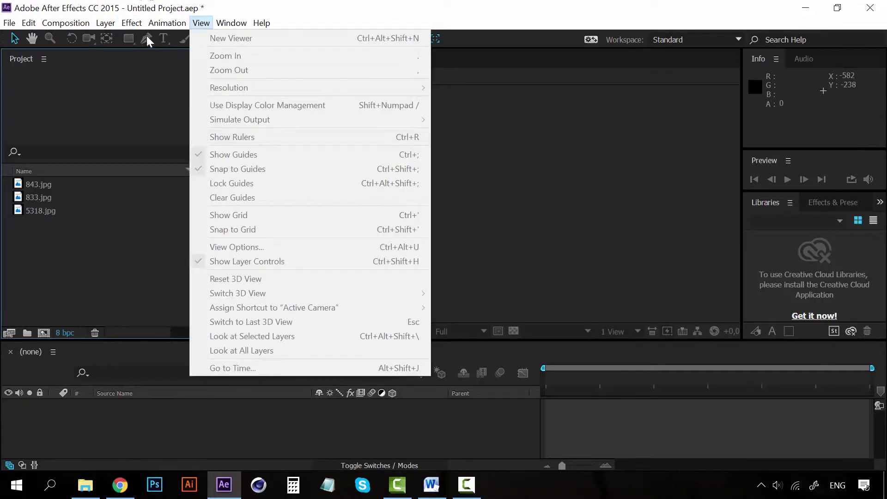
{"action": "mouse_move", "coordinate": [131, 22]}
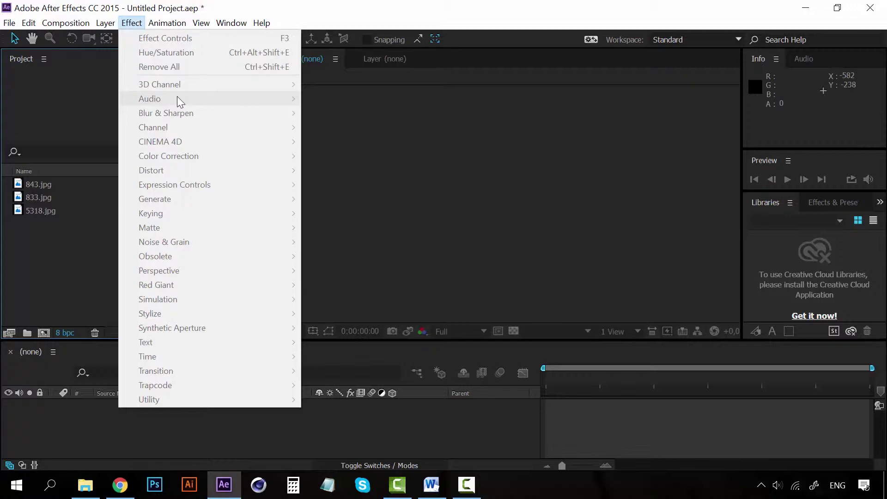
Close the effects list and preview 843.jpg, 833.jpg and 5318.jpg in the Project panel.
{"action": "left_click", "coordinate": [447, 177]}
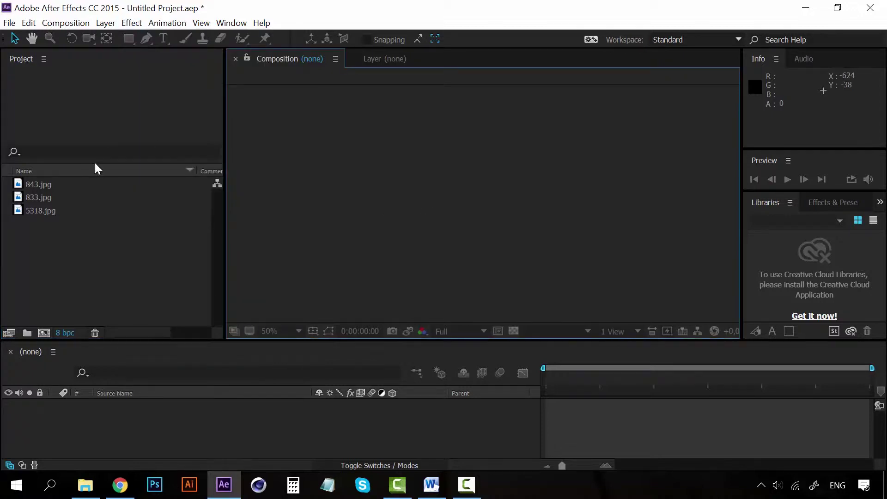
{"action": "left_click", "coordinate": [67, 184]}
{"action": "left_click", "coordinate": [60, 196]}
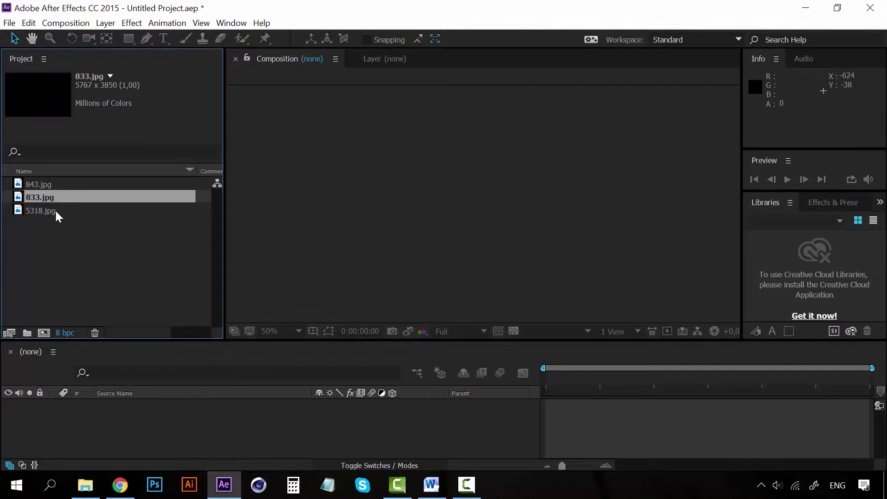
{"action": "left_click", "coordinate": [55, 211]}
{"action": "left_click", "coordinate": [46, 183]}
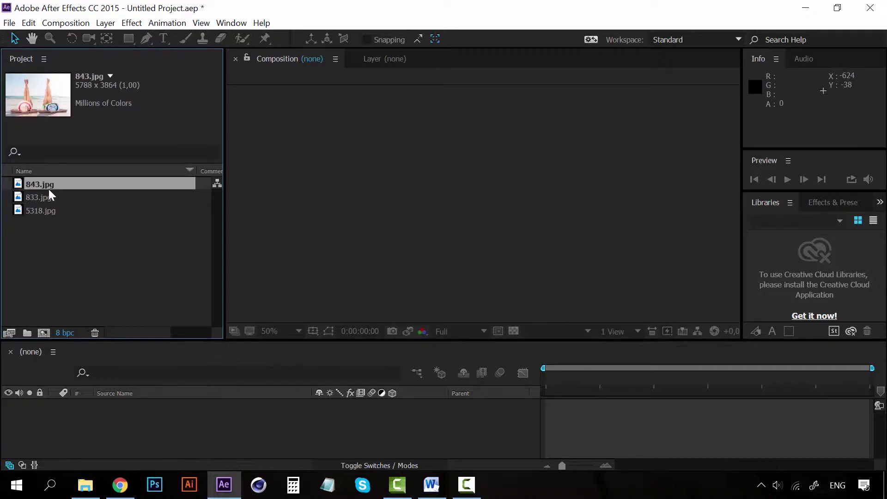
{"action": "left_click", "coordinate": [48, 196]}
{"action": "left_click", "coordinate": [48, 208]}
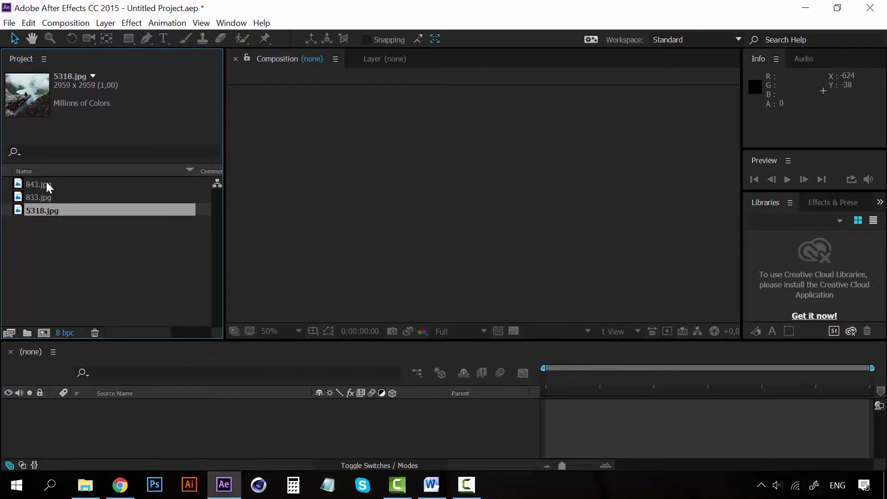
Compare the three photos again and drag 833.jpg toward the Composition viewer.
{"action": "left_click", "coordinate": [46, 182]}
{"action": "left_click", "coordinate": [45, 198]}
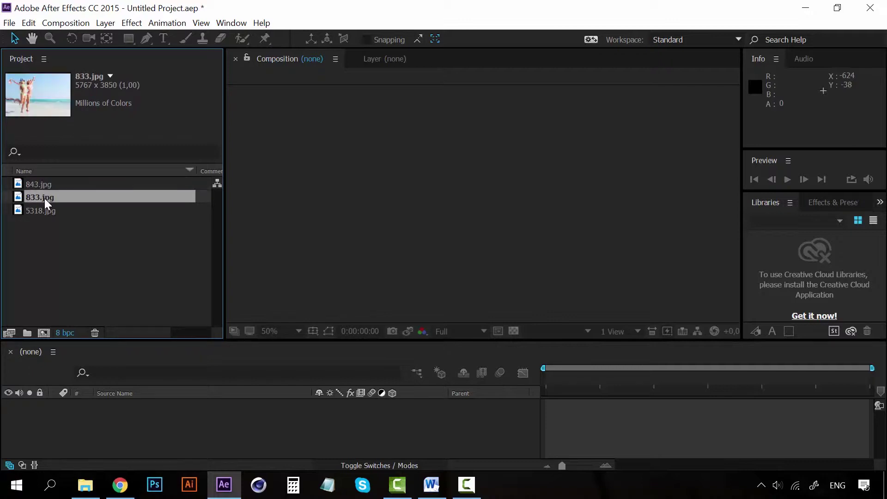
{"action": "left_click", "coordinate": [44, 209]}
{"action": "left_click_drag", "start_coordinate": [44, 198], "coordinate": [412, 158]}
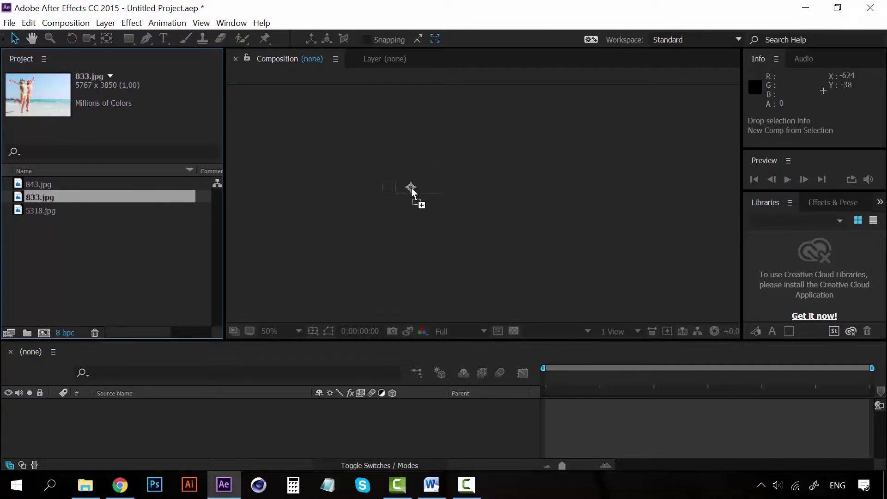
Drop 833.jpg into the viewer to create composition 833, zoom to 12.5%, and reselect its layer.
{"action": "left_click_drag", "start_coordinate": [411, 158], "coordinate": [412, 188]}
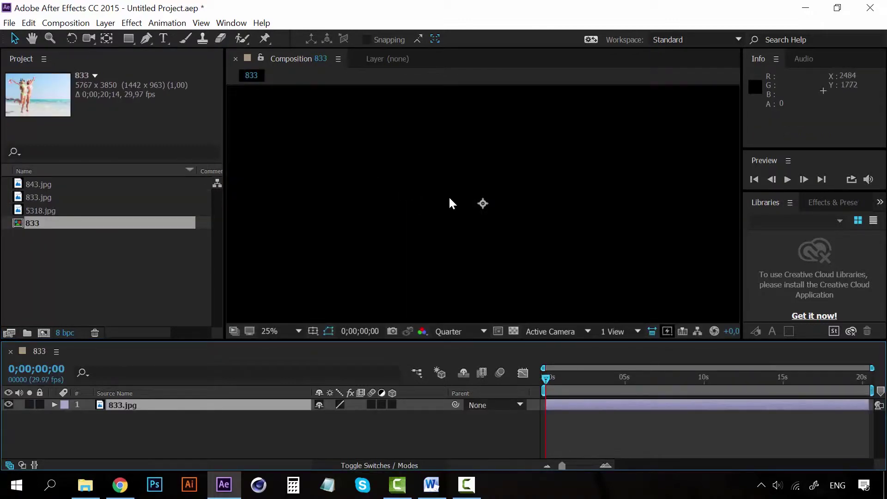
{"action": "scroll", "coordinate": [455, 201], "scroll_direction": "down", "scroll_amount": 2}
{"action": "scroll", "coordinate": [461, 205], "scroll_direction": "down", "scroll_amount": 1}
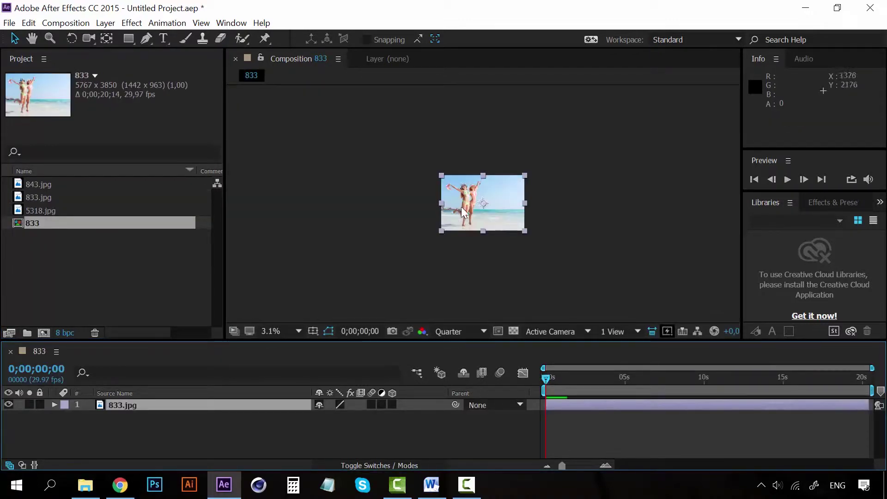
{"action": "scroll", "coordinate": [520, 196], "scroll_direction": "up", "scroll_amount": 1}
{"action": "scroll", "coordinate": [520, 196], "scroll_direction": "up", "scroll_amount": 1}
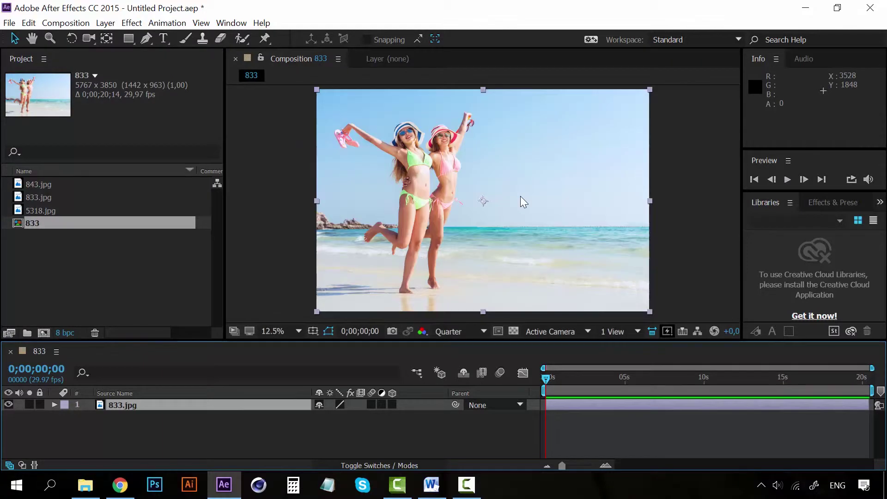
{"action": "left_click", "coordinate": [690, 175]}
{"action": "left_click", "coordinate": [536, 184]}
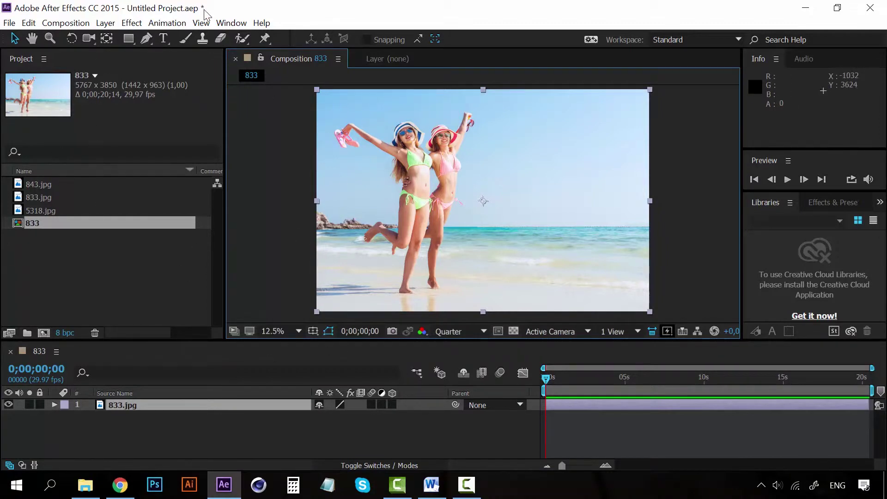
Show the Effects & Presets panel and open Effect Controls for 833.jpg with F3.
{"action": "left_click", "coordinate": [231, 23]}
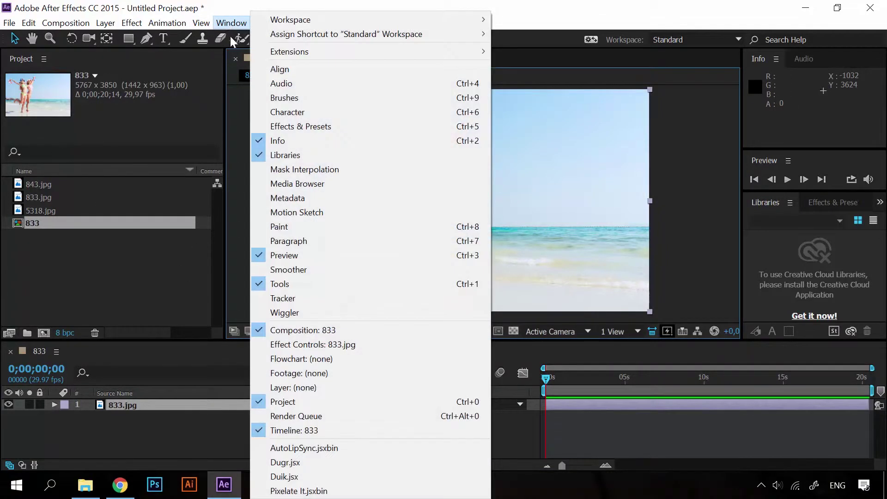
{"action": "left_click", "coordinate": [269, 129]}
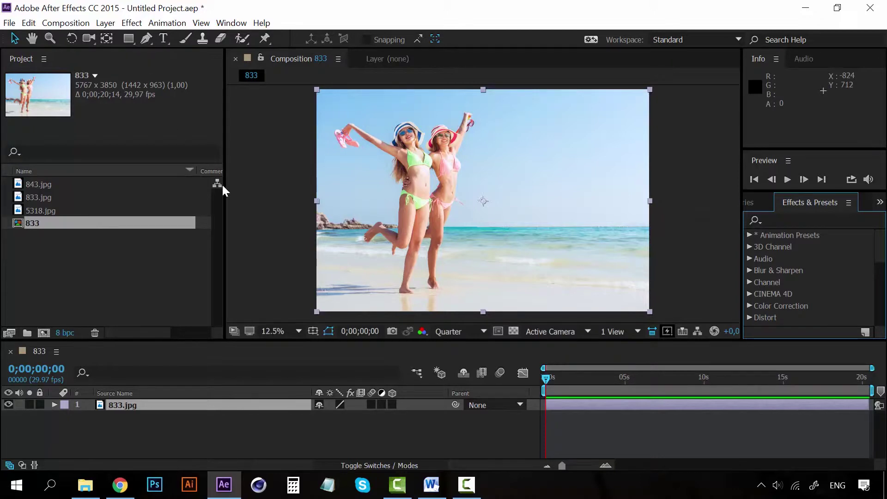
{"action": "key", "text": "F3"}
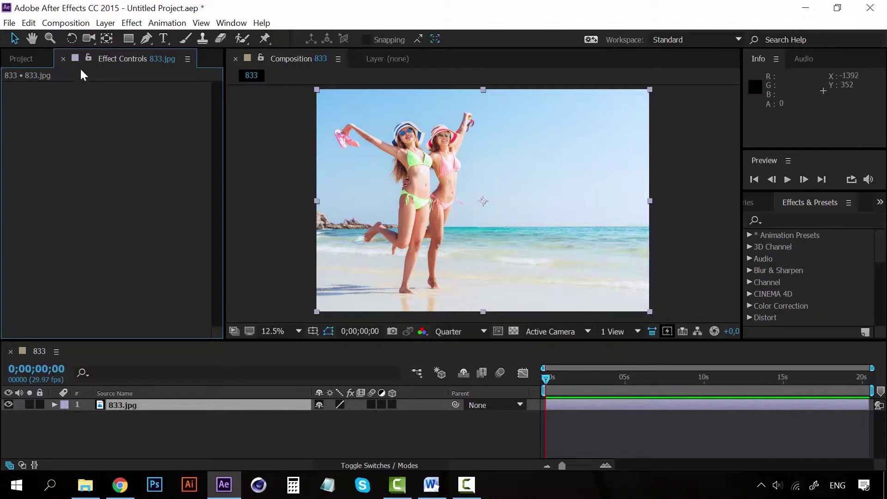
{"action": "left_click", "coordinate": [817, 203]}
{"action": "left_click_drag", "start_coordinate": [880, 251], "coordinate": [881, 307]}
{"action": "scroll", "coordinate": [880, 307], "scroll_direction": "up", "scroll_amount": 10}
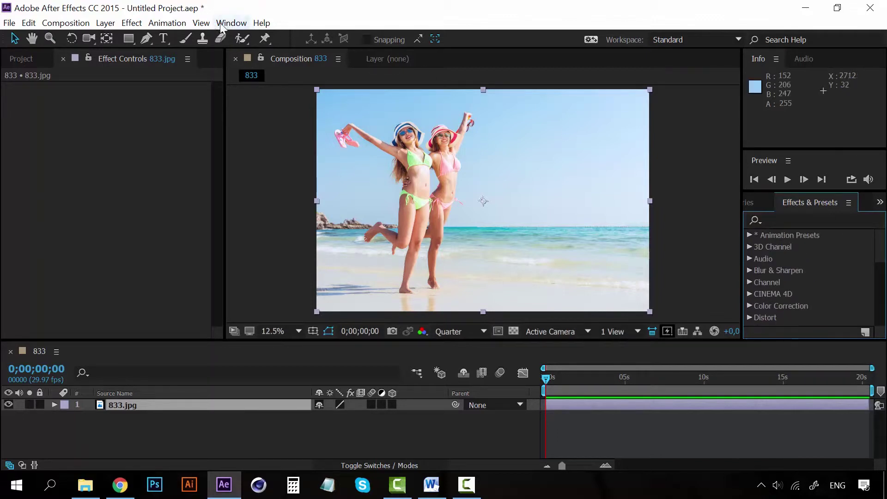
{"action": "left_click", "coordinate": [132, 23]}
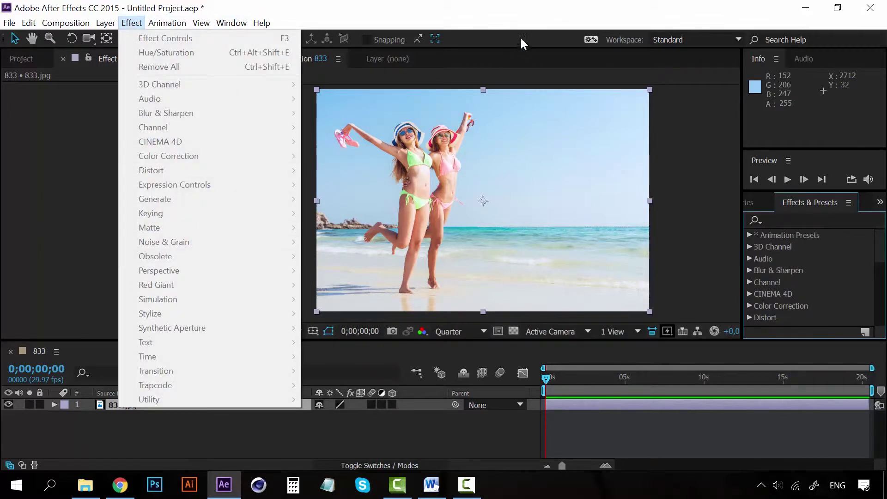
{"action": "left_click", "coordinate": [522, 21]}
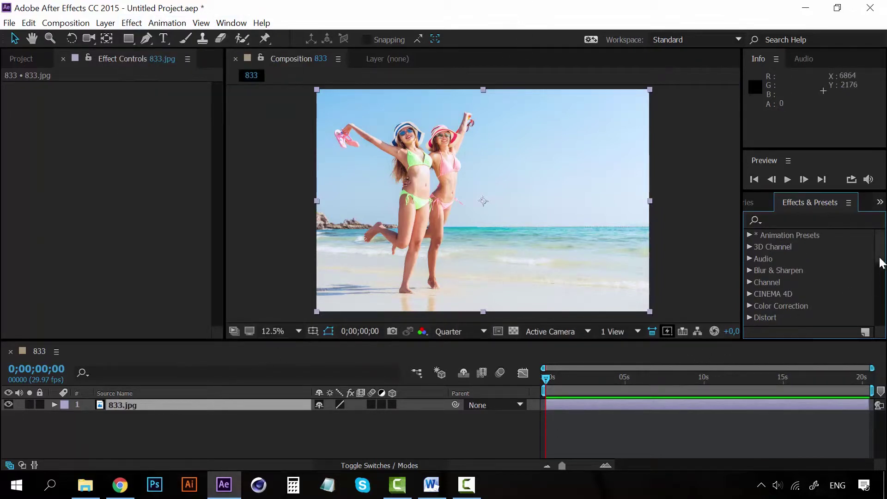
{"action": "scroll", "coordinate": [880, 262], "scroll_direction": "down", "scroll_amount": 5}
{"action": "scroll", "coordinate": [880, 262], "scroll_direction": "up", "scroll_amount": 5}
{"action": "left_click", "coordinate": [210, 405]}
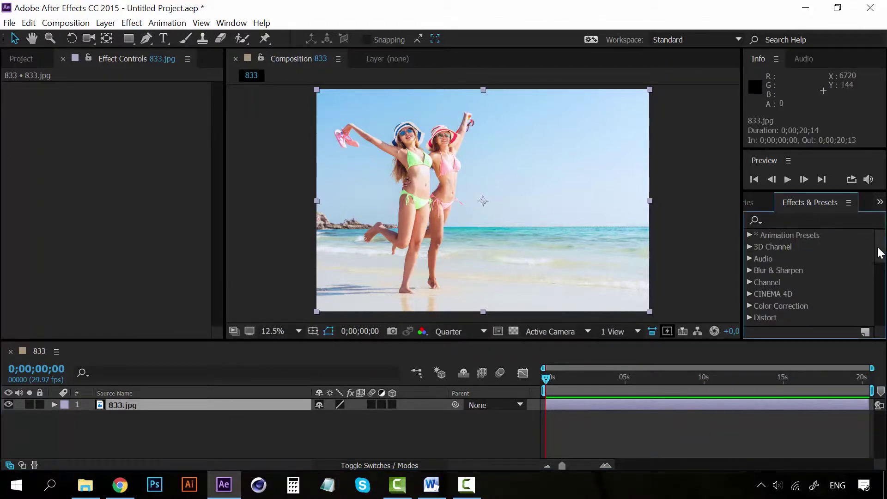
{"action": "mouse_move", "coordinate": [878, 250]}
{"action": "left_mouse_down"}
{"action": "mouse_move", "coordinate": [879, 301]}
{"action": "mouse_move", "coordinate": [880, 241]}
{"action": "left_mouse_up"}
{"action": "left_click", "coordinate": [133, 23]}
{"action": "left_click", "coordinate": [464, 22]}
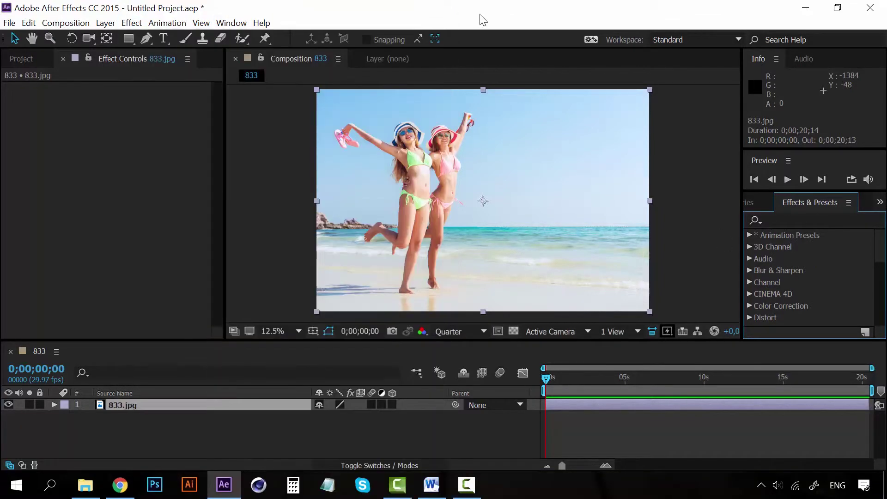
{"action": "left_click", "coordinate": [142, 405]}
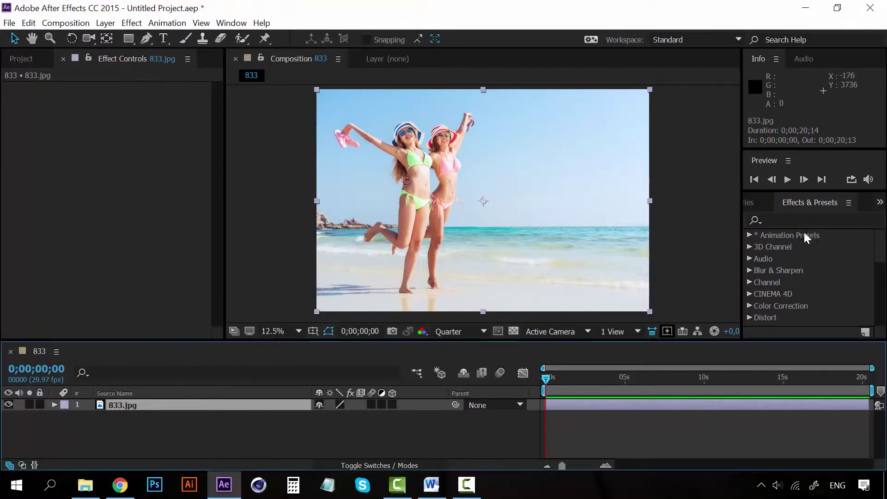
{"action": "left_click", "coordinate": [797, 220]}
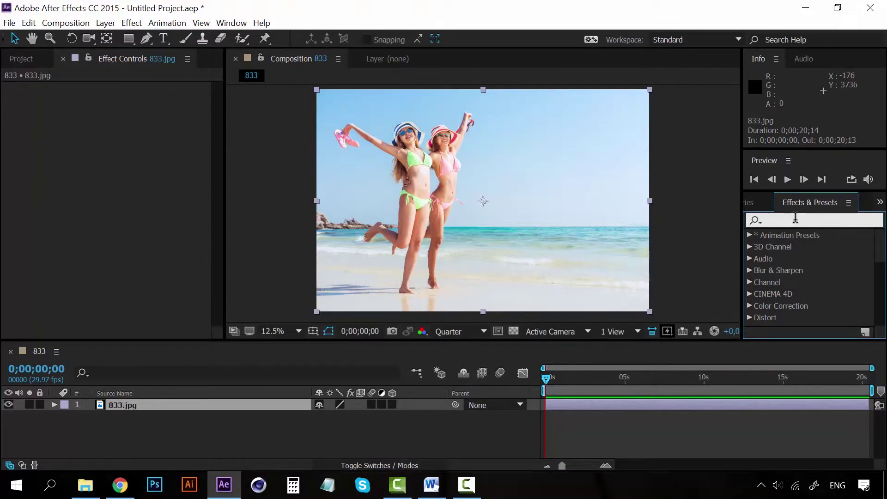
{"action": "type", "text": "drop"}
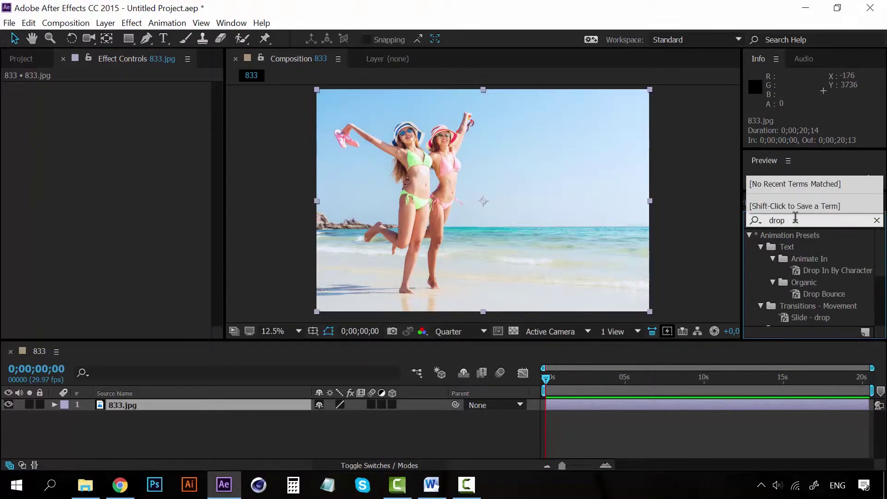
{"action": "type", "text": " shad"}
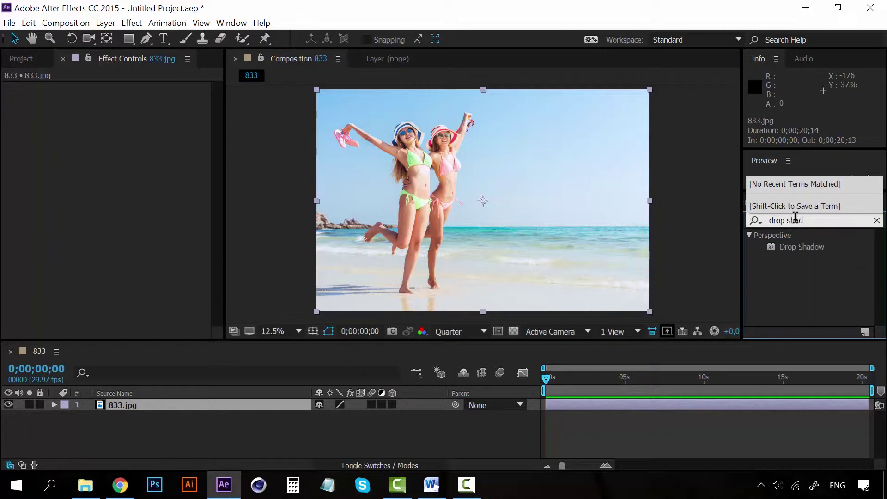
{"action": "left_click", "coordinate": [878, 222]}
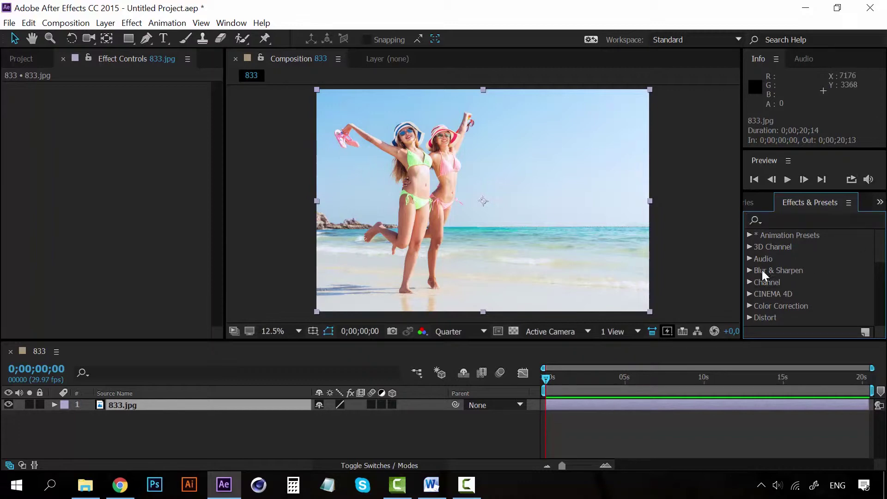
Expand Blur & Sharpen in Effects & Presets and pick out Gaussian Blur.
{"action": "left_click", "coordinate": [750, 269]}
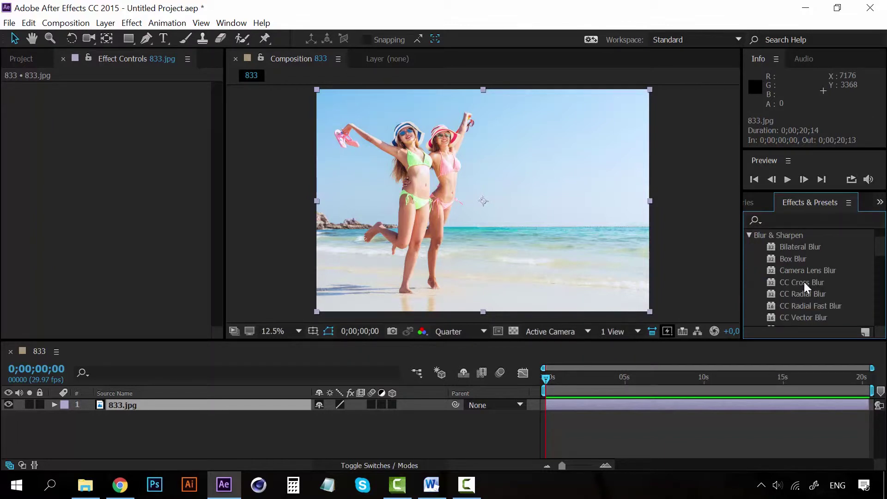
{"action": "mouse_move", "coordinate": [881, 249]}
{"action": "left_mouse_down"}
{"action": "mouse_move", "coordinate": [883, 281]}
{"action": "mouse_move", "coordinate": [881, 244]}
{"action": "mouse_move", "coordinate": [880, 257]}
{"action": "left_mouse_up"}
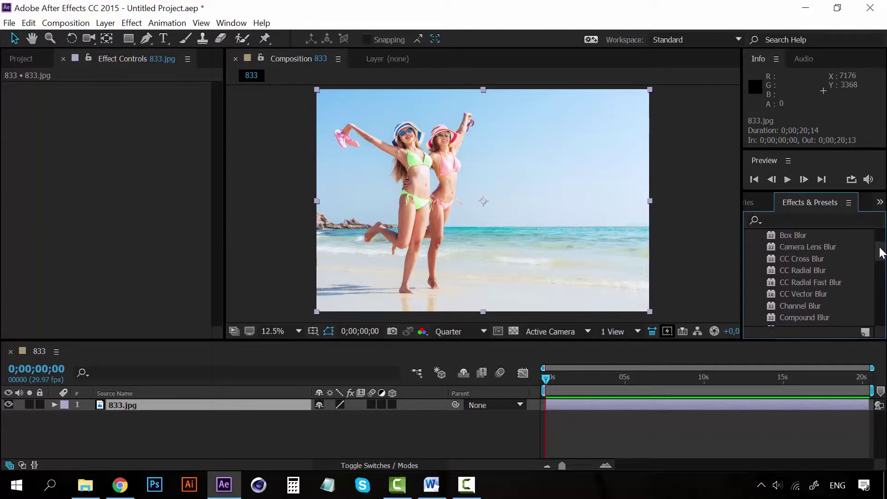
{"action": "scroll", "coordinate": [843, 282], "scroll_direction": "up", "scroll_amount": 1}
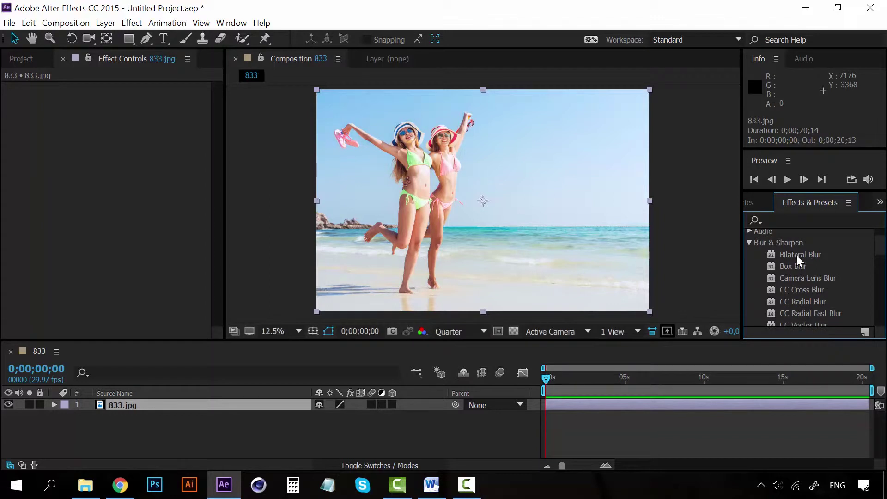
{"action": "scroll", "coordinate": [798, 262], "scroll_direction": "down", "scroll_amount": 1}
{"action": "scroll", "coordinate": [800, 267], "scroll_direction": "down", "scroll_amount": 1}
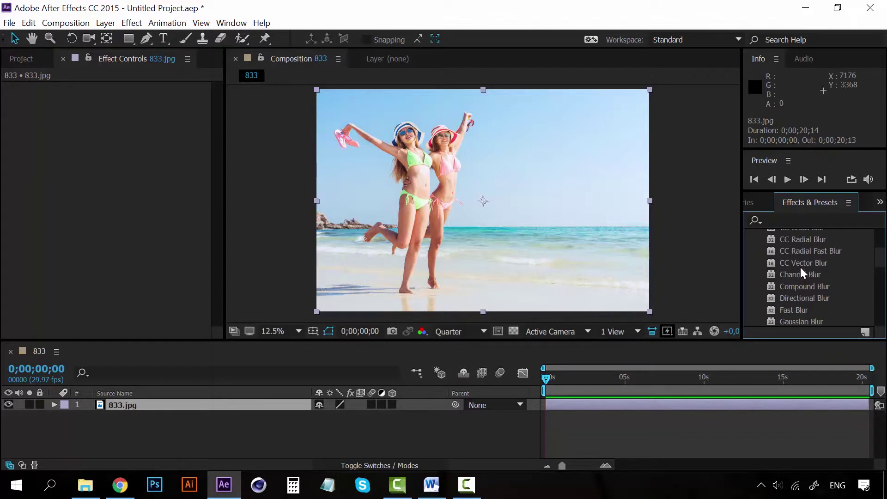
{"action": "scroll", "coordinate": [801, 267], "scroll_direction": "down", "scroll_amount": 1}
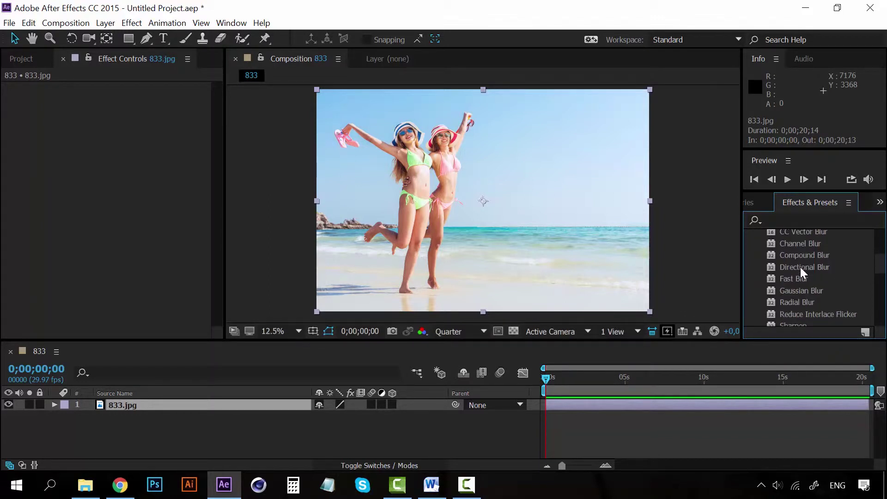
{"action": "left_click", "coordinate": [801, 294]}
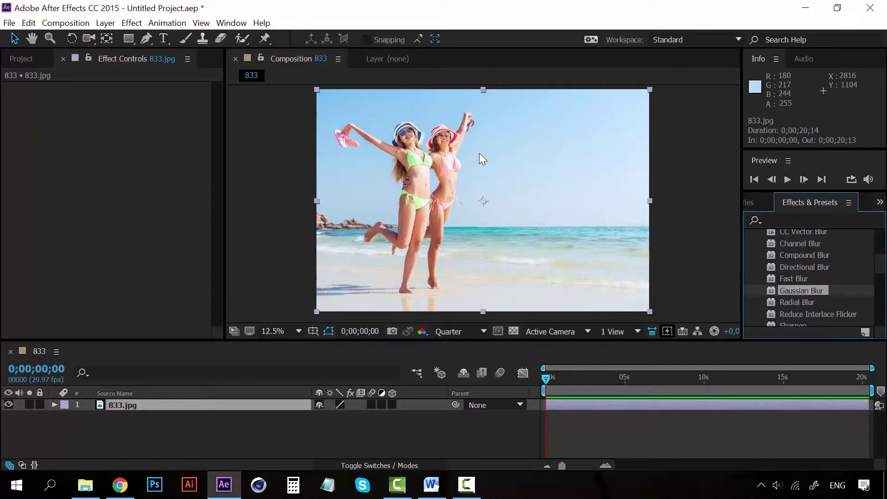
Make sure the 833.jpg layer is selected and highlight Gaussian Blur again.
{"action": "scroll", "coordinate": [805, 268], "scroll_direction": "up", "scroll_amount": 3}
{"action": "scroll", "coordinate": [804, 276], "scroll_direction": "up", "scroll_amount": 2}
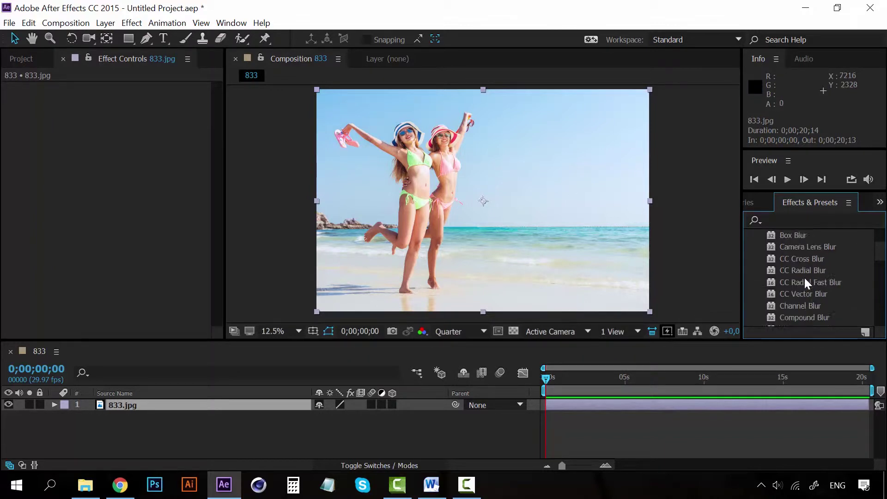
{"action": "scroll", "coordinate": [805, 279], "scroll_direction": "up", "scroll_amount": 2}
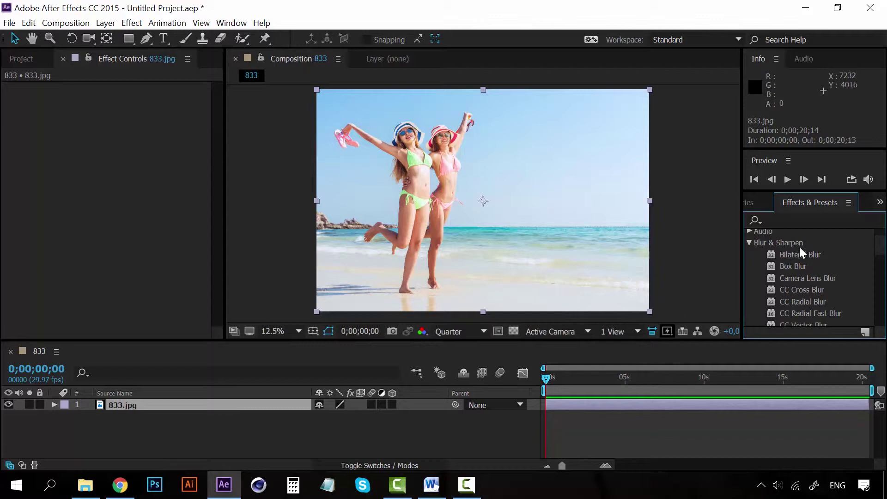
{"action": "left_click", "coordinate": [215, 437]}
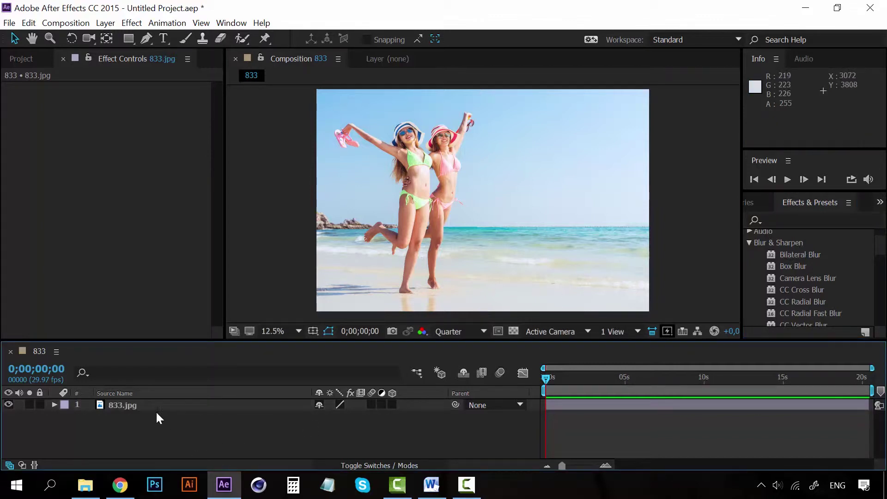
{"action": "left_click", "coordinate": [155, 405]}
{"action": "scroll", "coordinate": [802, 278], "scroll_direction": "down", "scroll_amount": 2}
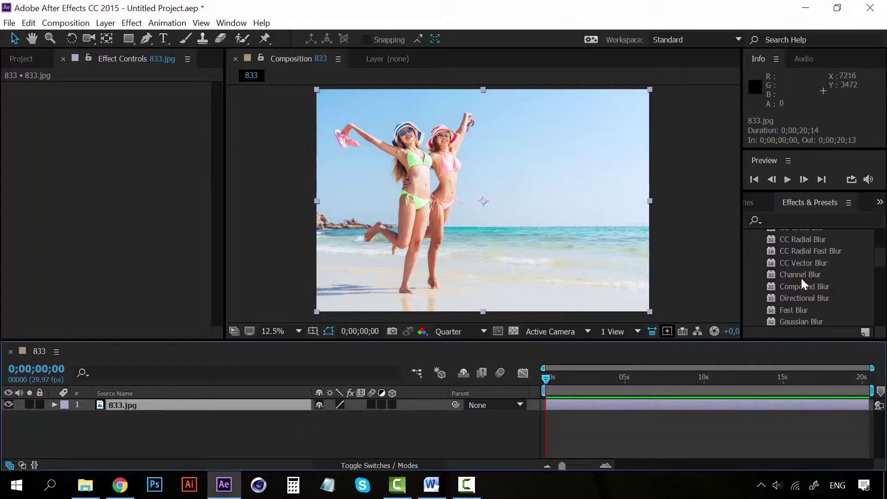
{"action": "scroll", "coordinate": [802, 279], "scroll_direction": "down", "scroll_amount": 1}
{"action": "scroll", "coordinate": [802, 278], "scroll_direction": "down", "scroll_amount": 2}
{"action": "scroll", "coordinate": [802, 279], "scroll_direction": "up", "scroll_amount": 1}
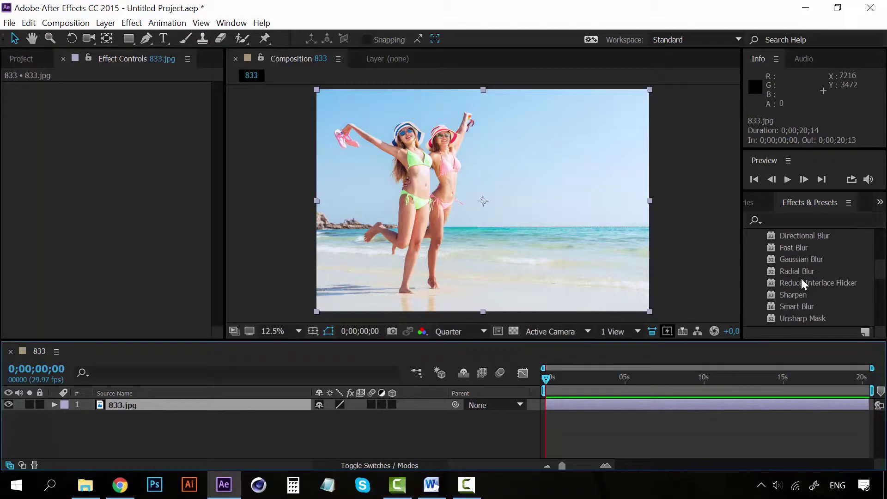
{"action": "left_click", "coordinate": [808, 259]}
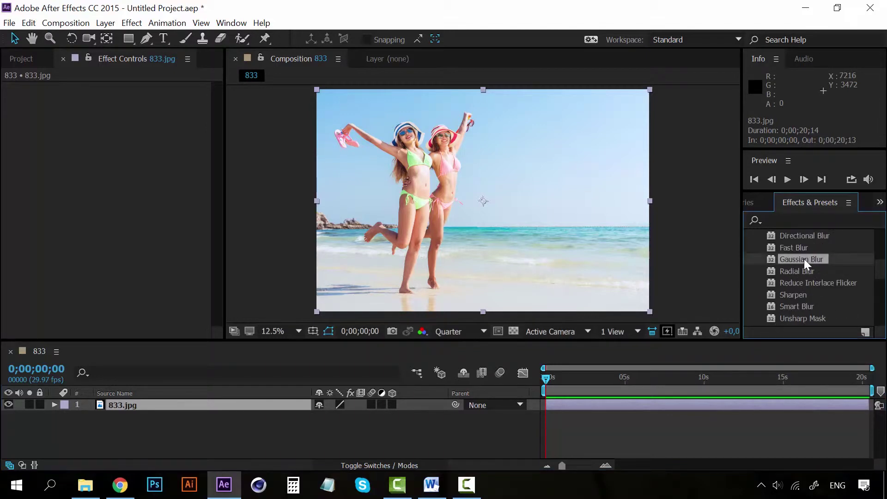
Check the Effect > Blur & Sharpen submenu, closing it without applying anything.
{"action": "left_click", "coordinate": [135, 22]}
{"action": "left_click", "coordinate": [115, 443]}
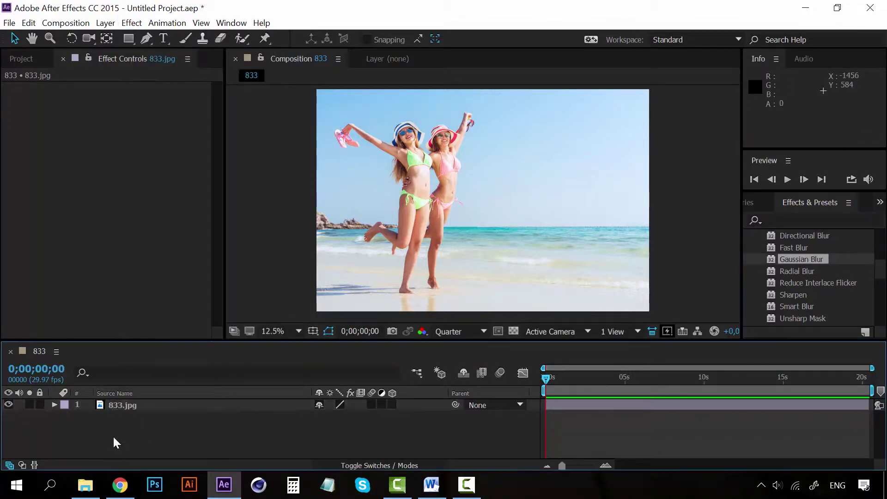
{"action": "left_click", "coordinate": [120, 405]}
{"action": "left_click", "coordinate": [139, 25]}
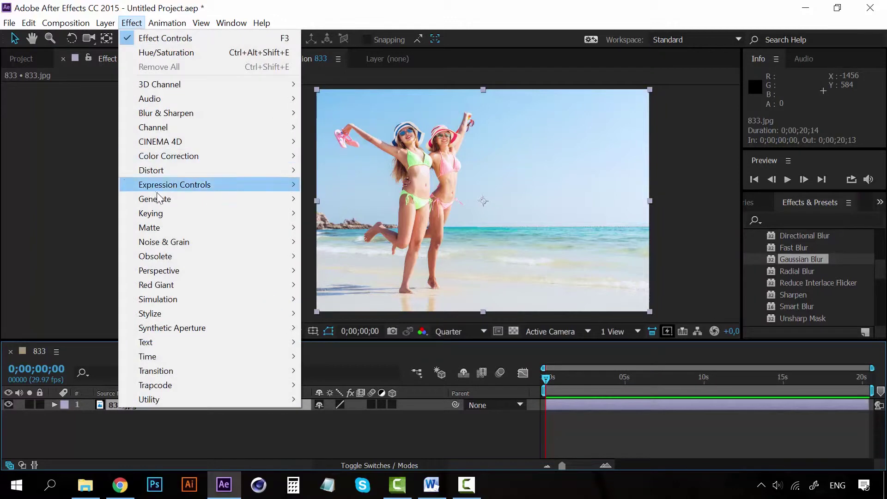
{"action": "mouse_move", "coordinate": [218, 112]}
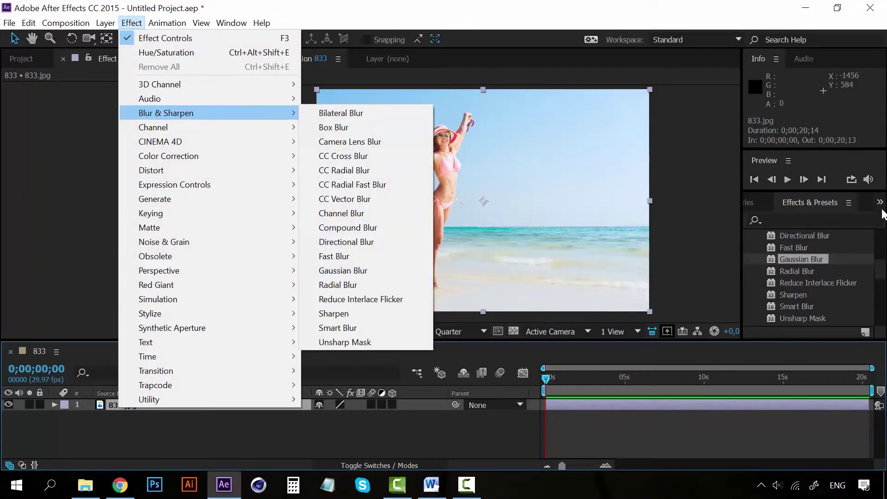
{"action": "left_click", "coordinate": [812, 205]}
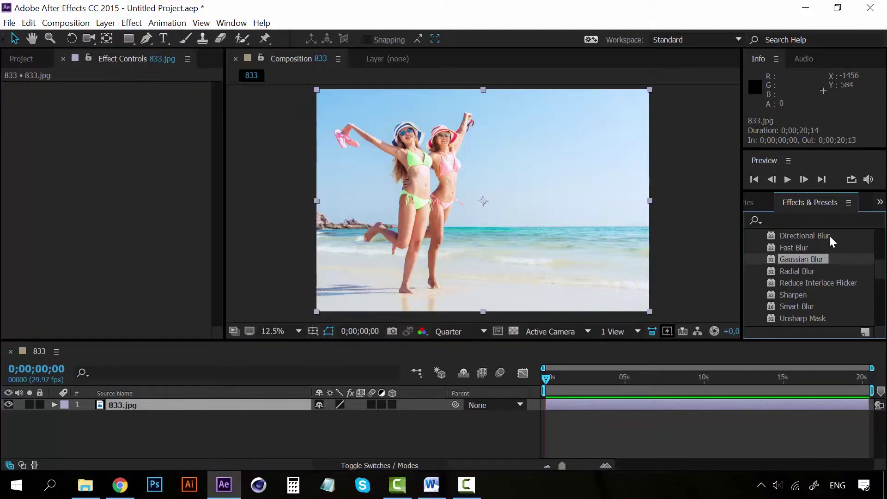
Apply Gaussian Blur to 833.jpg and reveal its Blurriness slider in Effect Controls.
{"action": "double_click", "coordinate": [787, 260]}
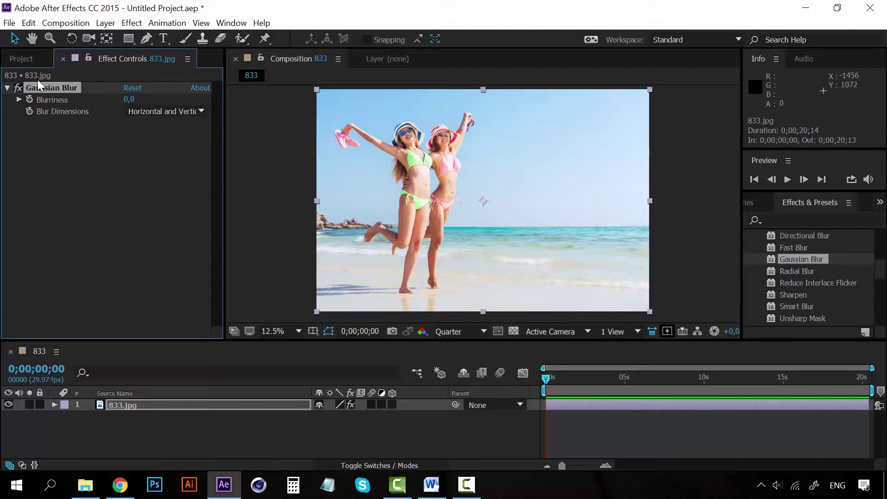
{"action": "left_click", "coordinate": [7, 87]}
{"action": "left_click", "coordinate": [7, 88]}
{"action": "left_click", "coordinate": [18, 99]}
{"action": "left_click", "coordinate": [17, 99]}
{"action": "left_click", "coordinate": [17, 98]}
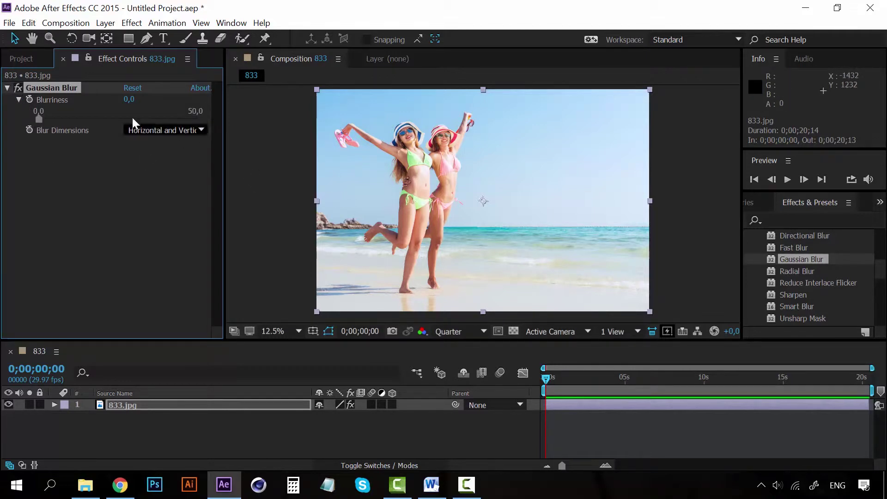
Drag Blurriness up to its 50.0 maximum so the beach photo is heavily blurred.
{"action": "left_click_drag", "start_coordinate": [38, 117], "coordinate": [131, 116]}
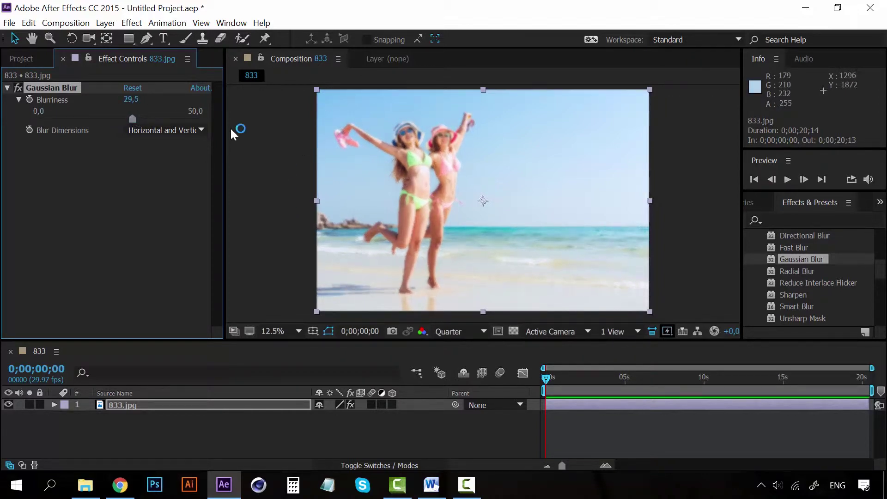
{"action": "left_click_drag", "start_coordinate": [135, 118], "coordinate": [215, 118]}
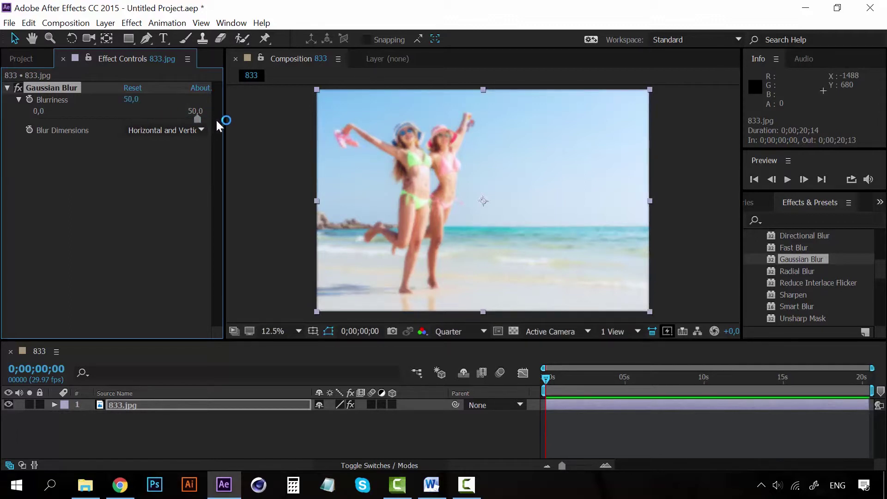
{"action": "mouse_move", "coordinate": [201, 118]}
{"action": "left_mouse_down"}
{"action": "mouse_move", "coordinate": [31, 123]}
{"action": "mouse_move", "coordinate": [215, 114]}
{"action": "left_mouse_up"}
Toggle Gaussian Blur off and on several times to compare with the original photo.
{"action": "left_click", "coordinate": [19, 99]}
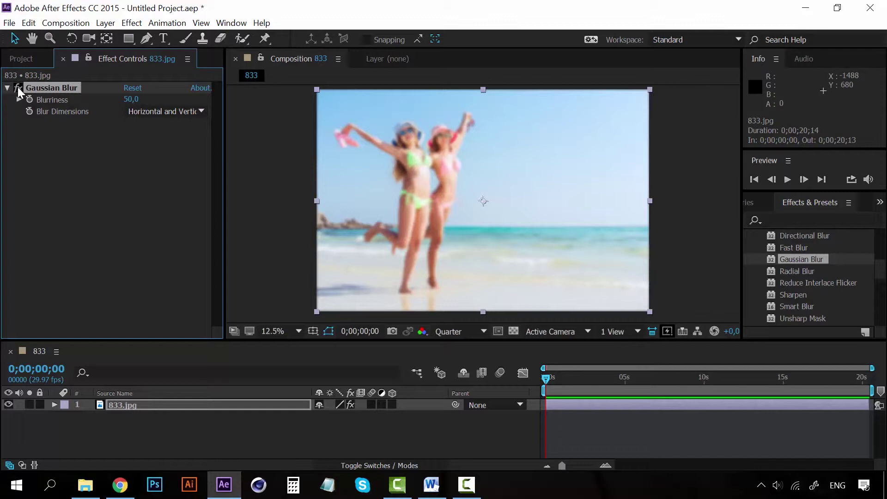
{"action": "left_click", "coordinate": [17, 87]}
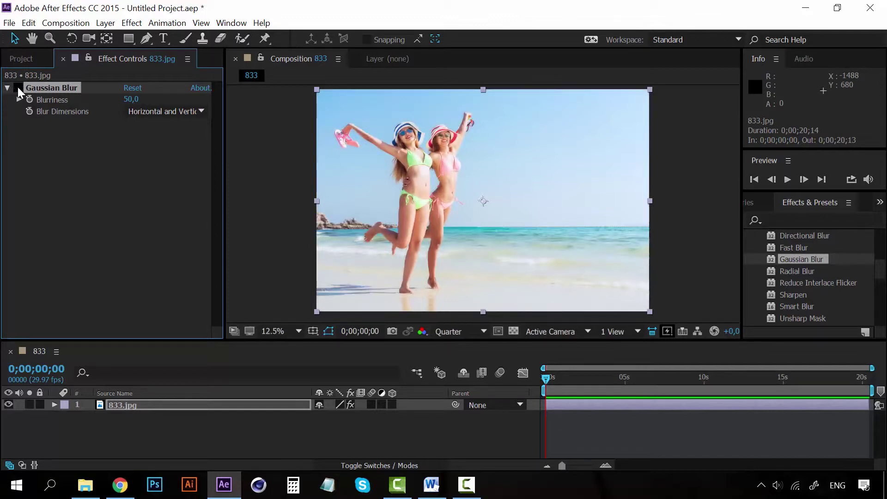
{"action": "left_click", "coordinate": [18, 85]}
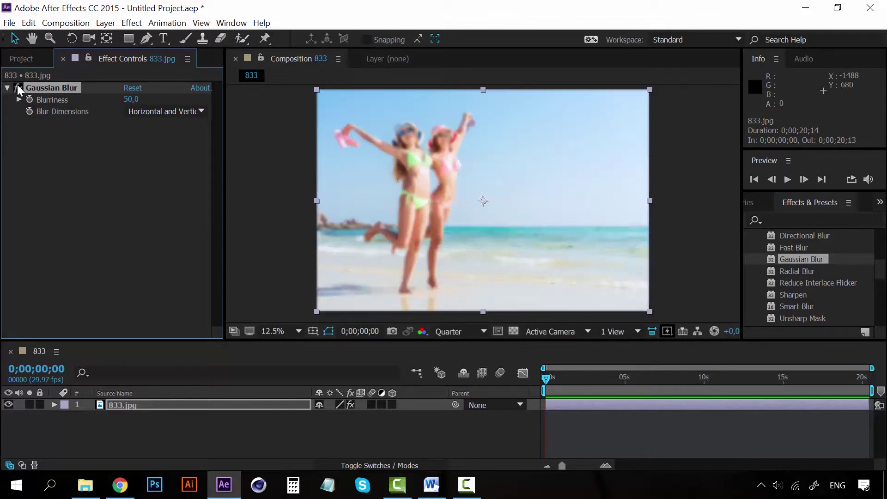
{"action": "left_click", "coordinate": [18, 87]}
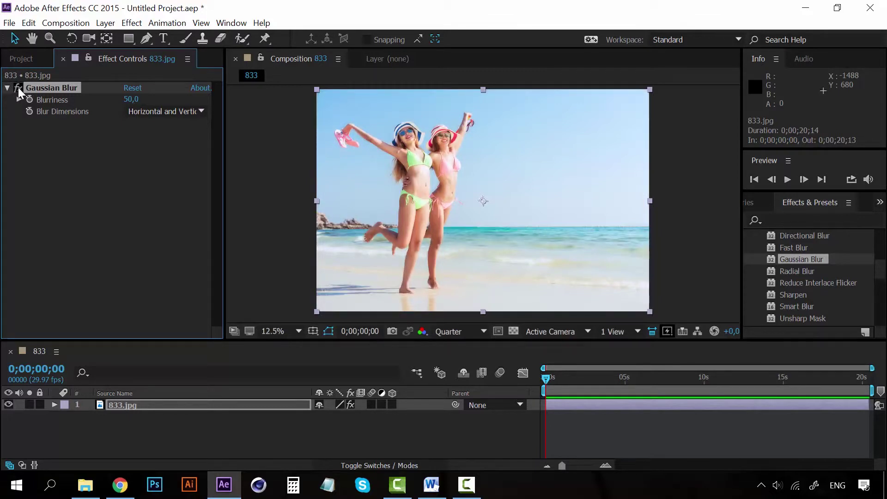
{"action": "left_click", "coordinate": [18, 88]}
{"action": "left_click", "coordinate": [18, 87]}
{"action": "left_click", "coordinate": [18, 87]}
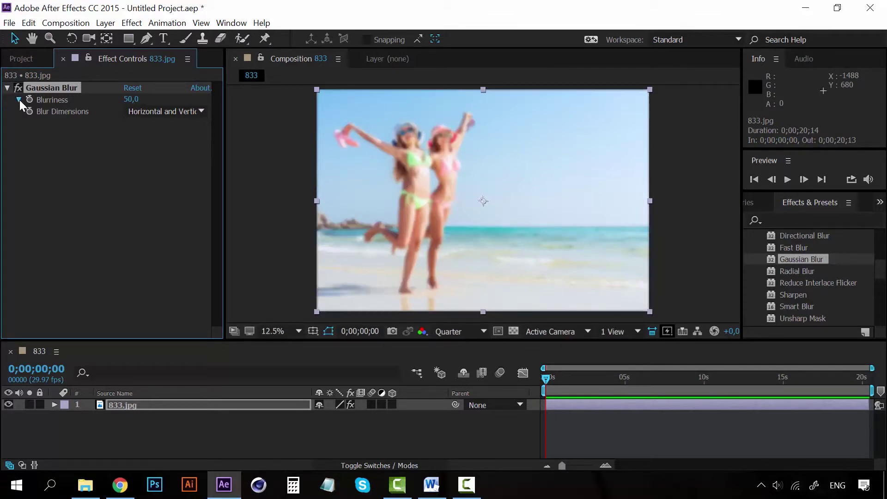
Lower Blurriness to 3.7 so the beach photo is only faintly softened.
{"action": "left_click", "coordinate": [19, 100]}
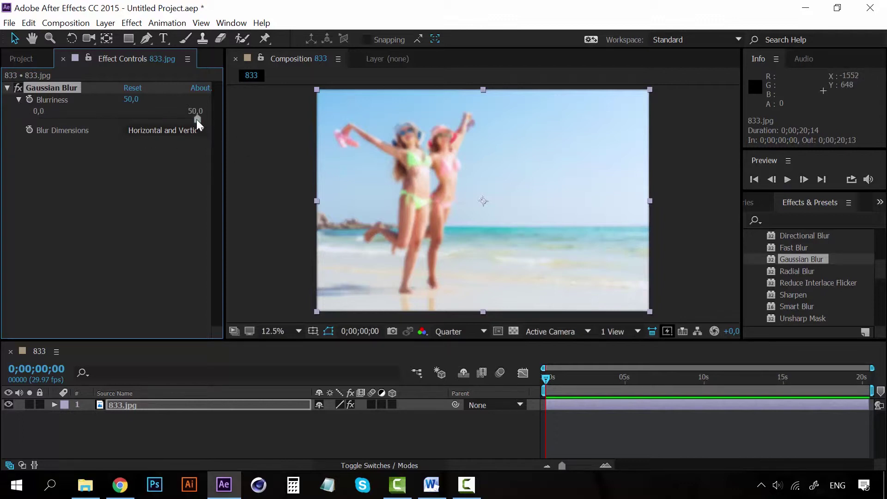
{"action": "left_click_drag", "start_coordinate": [197, 119], "coordinate": [51, 117]}
{"action": "left_click", "coordinate": [174, 433]}
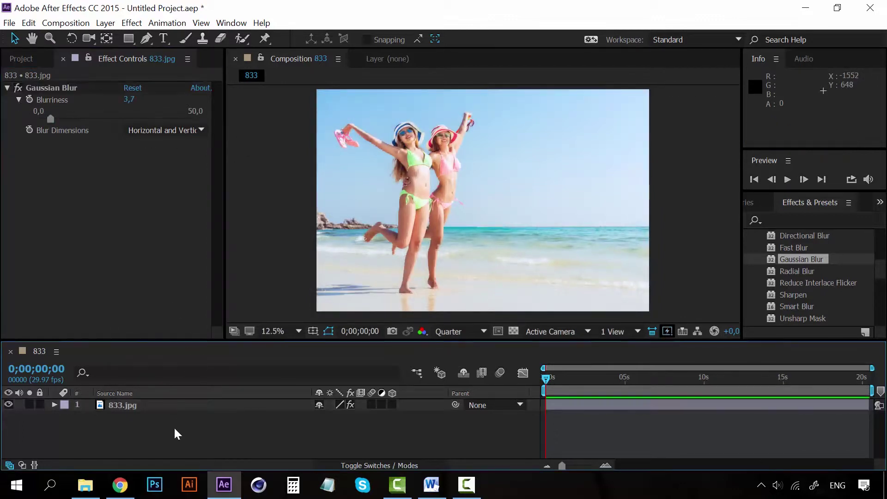
{"action": "left_click", "coordinate": [110, 21]}
{"action": "mouse_move", "coordinate": [116, 37]}
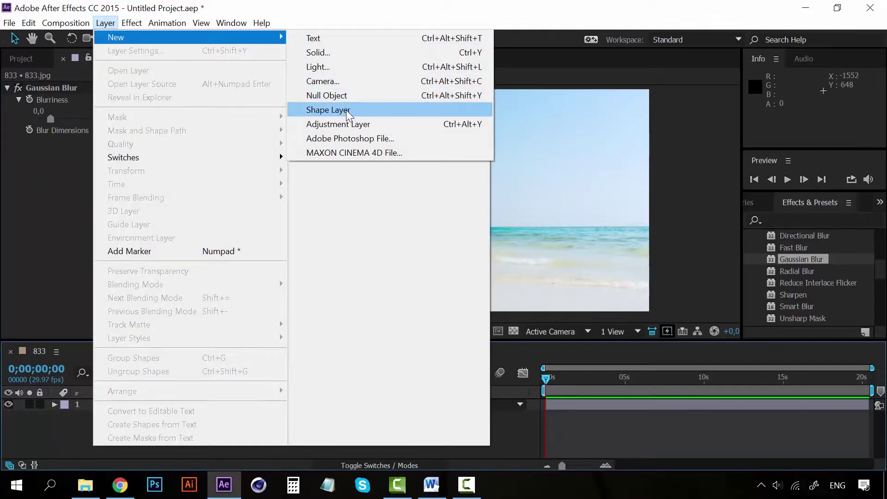
Add 5318.jpg as a layer above the beach photo and shift it right.
{"action": "left_click", "coordinate": [87, 85]}
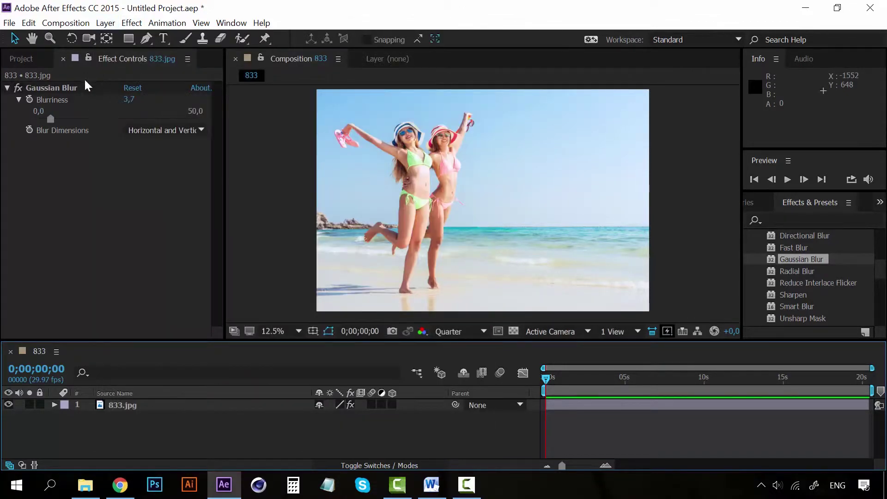
{"action": "left_click", "coordinate": [28, 60]}
{"action": "left_click", "coordinate": [43, 212]}
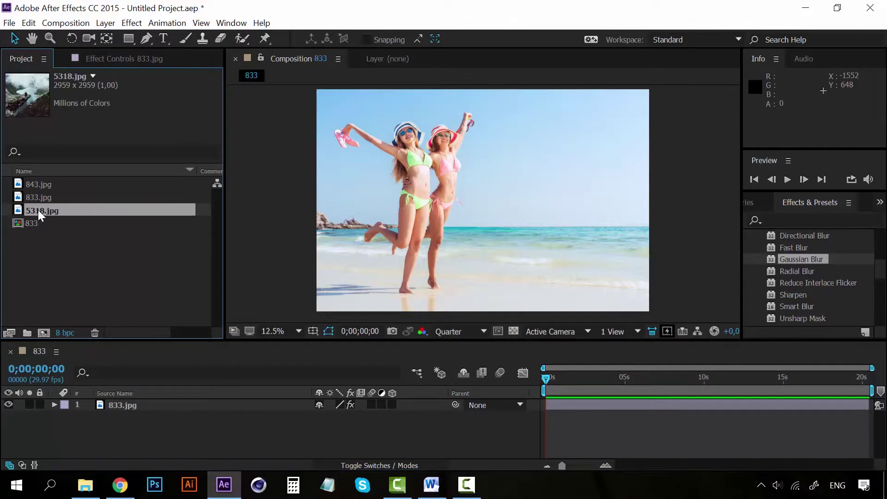
{"action": "left_click_drag", "start_coordinate": [39, 213], "coordinate": [130, 412]}
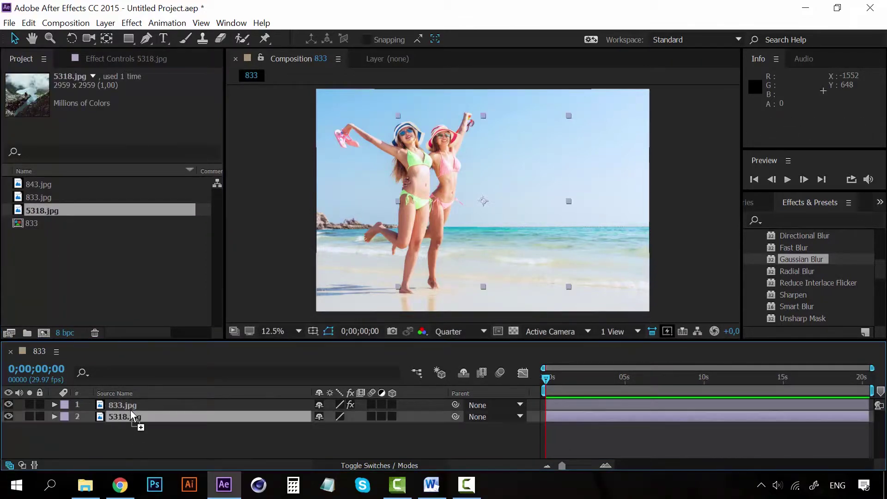
{"action": "left_click_drag", "start_coordinate": [130, 410], "coordinate": [129, 401]}
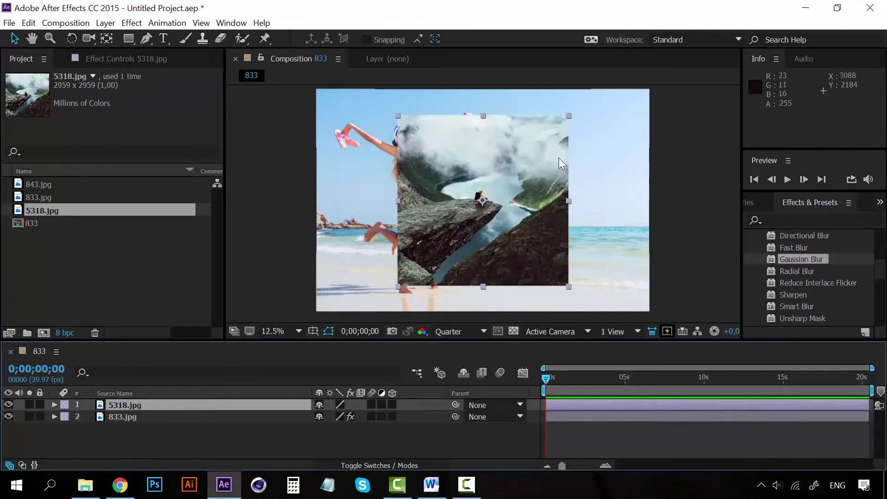
{"action": "left_click_drag", "start_coordinate": [507, 154], "coordinate": [584, 148]}
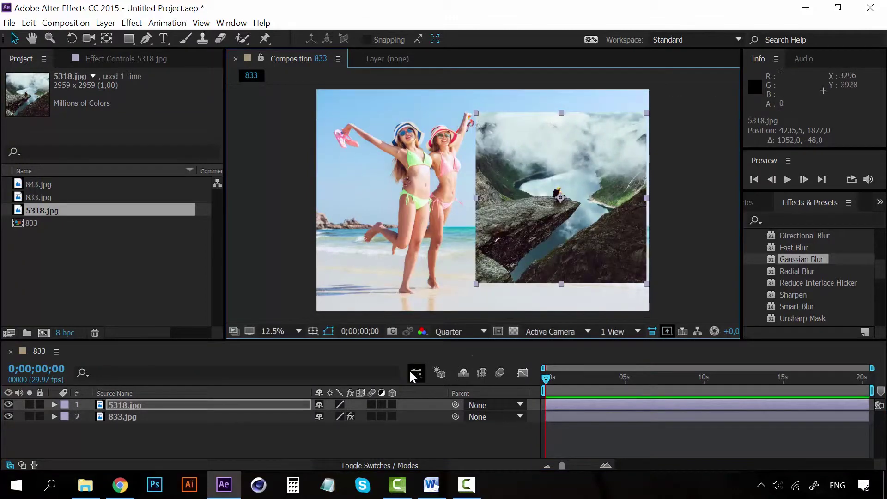
Raise the 833.jpg Gaussian Blur Blurriness through 26.9 to 35.2.
{"action": "left_click", "coordinate": [136, 417]}
{"action": "left_click", "coordinate": [110, 57]}
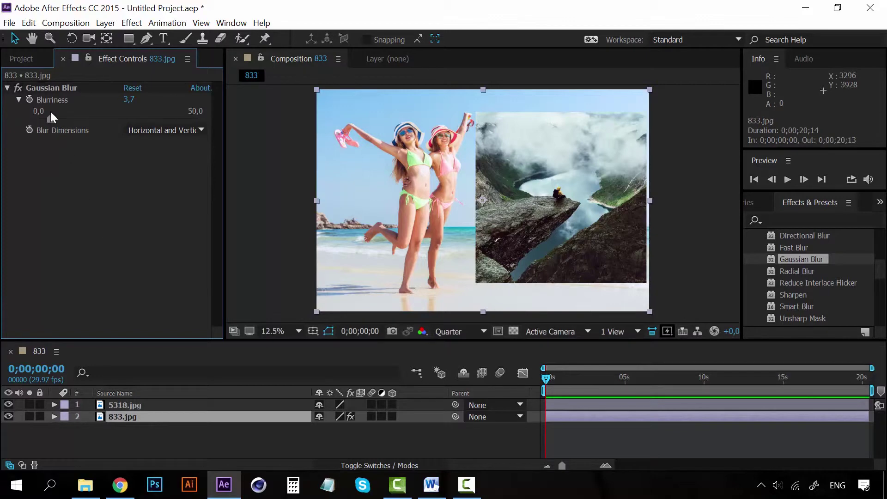
{"action": "left_click_drag", "start_coordinate": [51, 115], "coordinate": [123, 118]}
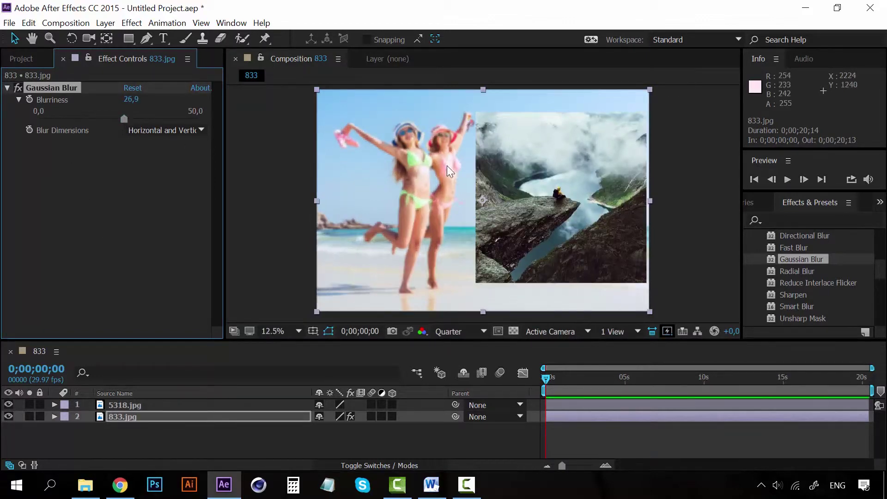
{"action": "left_click_drag", "start_coordinate": [143, 119], "coordinate": [150, 118]}
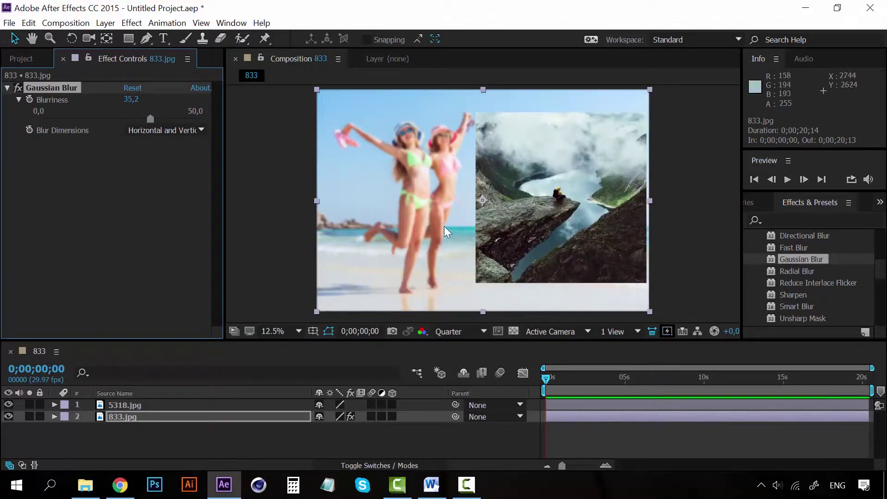
{"action": "left_click", "coordinate": [160, 418]}
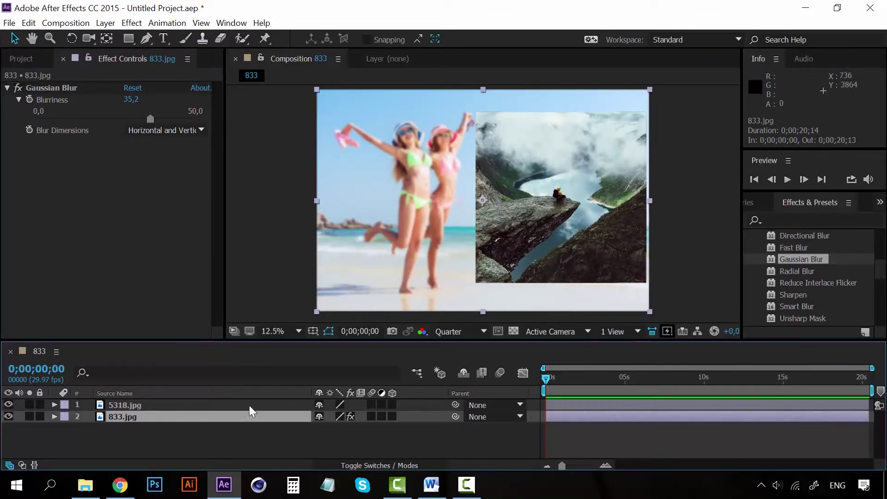
{"action": "left_click", "coordinate": [447, 288]}
Delete the 5318.jpg mountain layer from composition 833.
{"action": "left_click", "coordinate": [154, 405]}
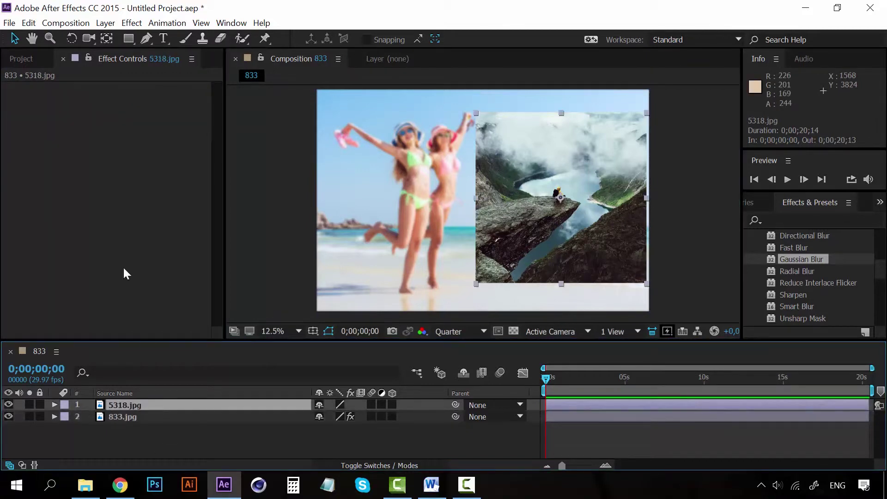
{"action": "left_click", "coordinate": [119, 417]}
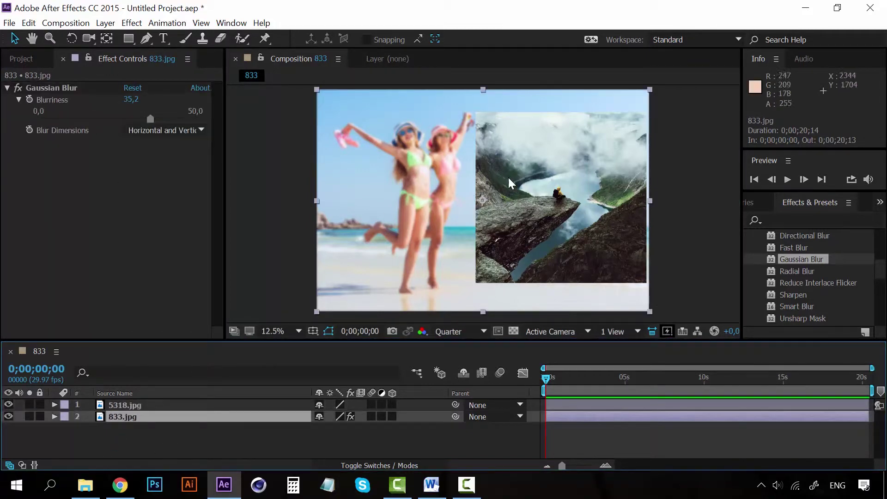
{"action": "left_click", "coordinate": [152, 406]}
{"action": "key", "text": "Delete"}
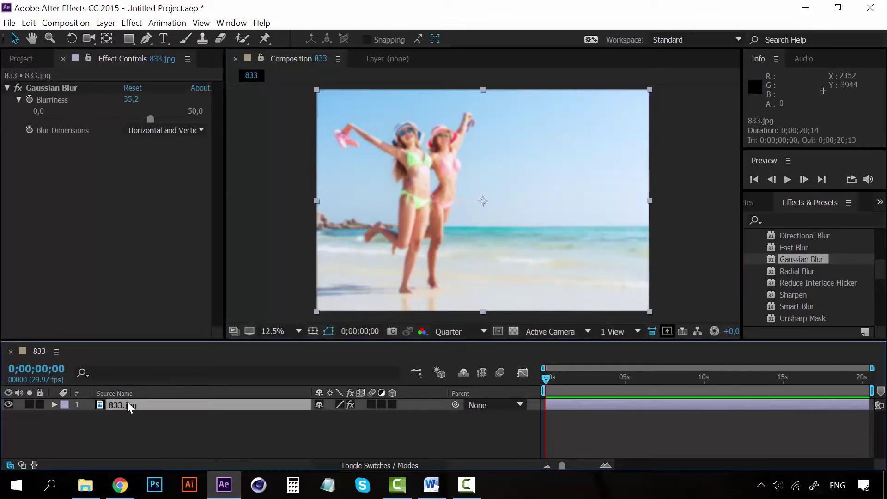
Zoom the timeline in and reset the beach photo's Blurriness to 0.0.
{"action": "left_click", "coordinate": [605, 466]}
{"action": "left_click", "coordinate": [605, 465]}
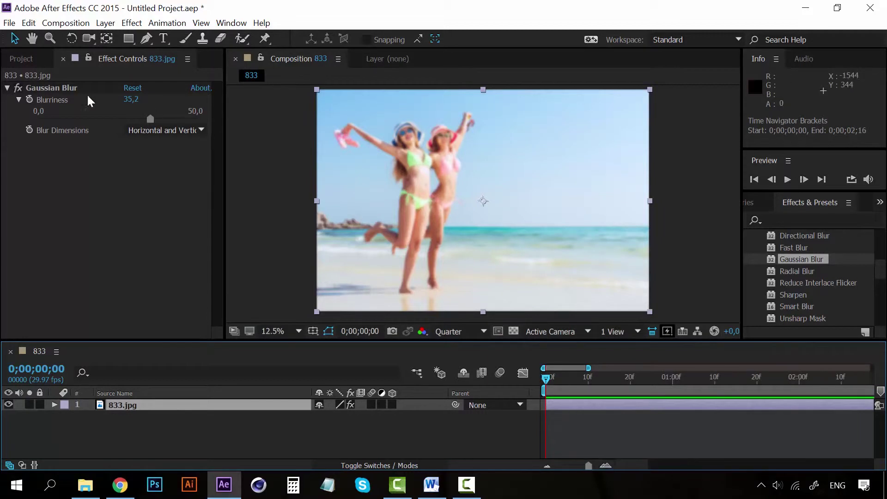
{"action": "left_click_drag", "start_coordinate": [150, 119], "coordinate": [45, 119]}
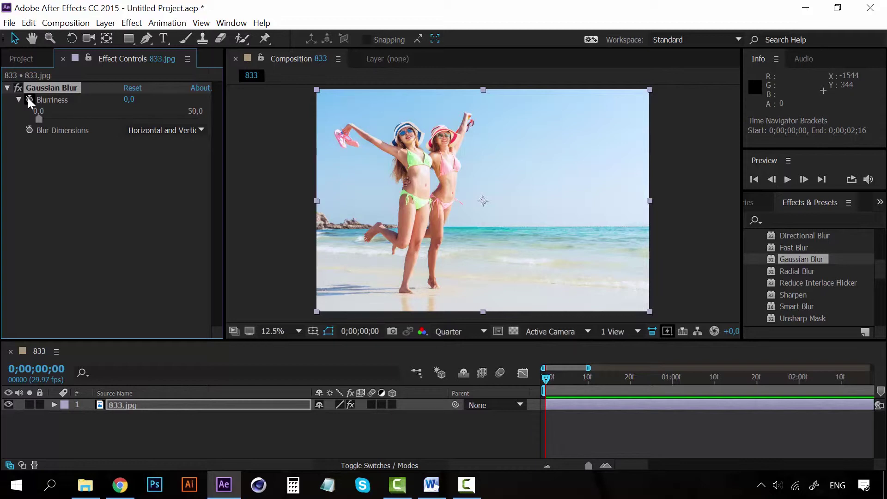
Start keyframing Blurriness and show only that animated property for the 833.jpg layer.
{"action": "left_click", "coordinate": [29, 100]}
{"action": "left_click", "coordinate": [119, 403]}
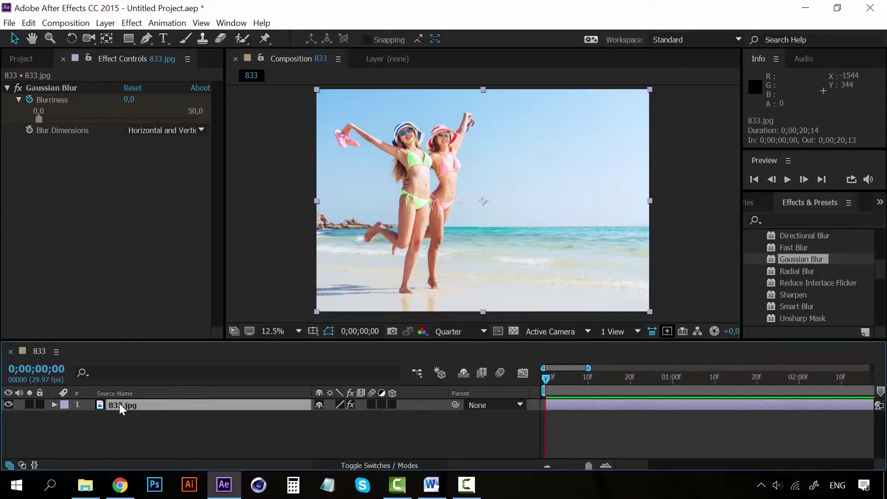
{"action": "key", "text": "u"}
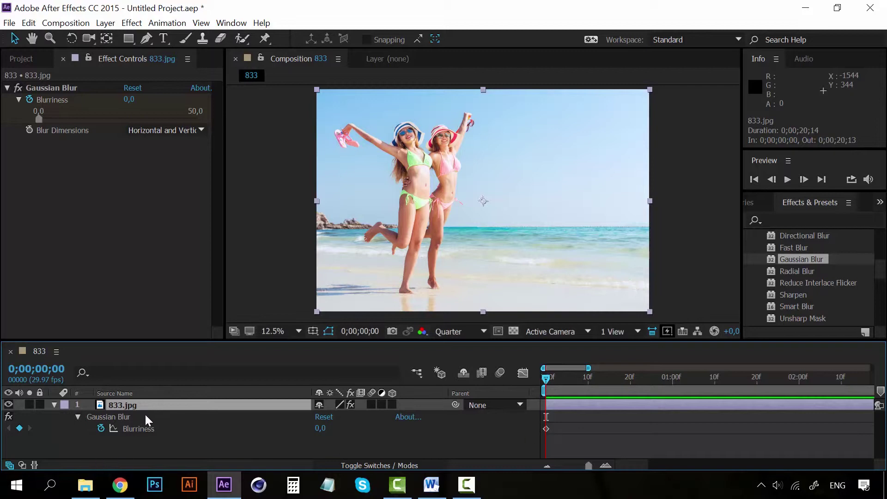
{"action": "left_click", "coordinate": [55, 404]}
{"action": "left_click", "coordinate": [54, 404]}
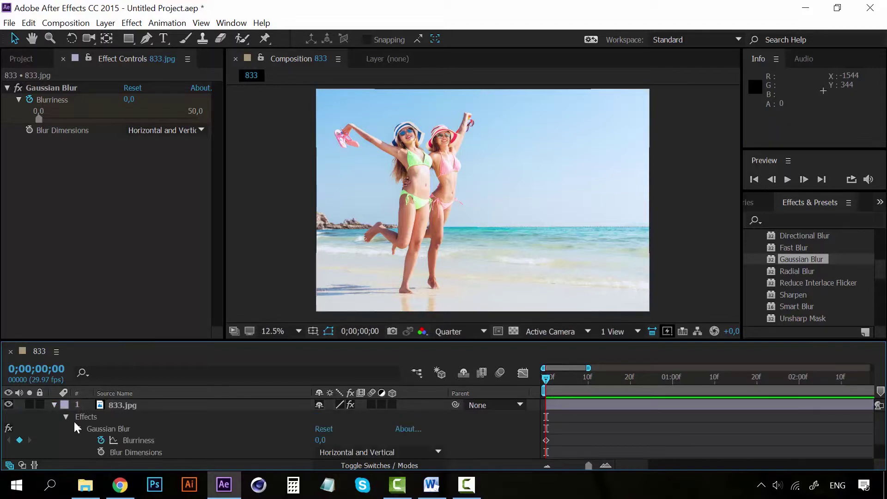
{"action": "left_click", "coordinate": [134, 407]}
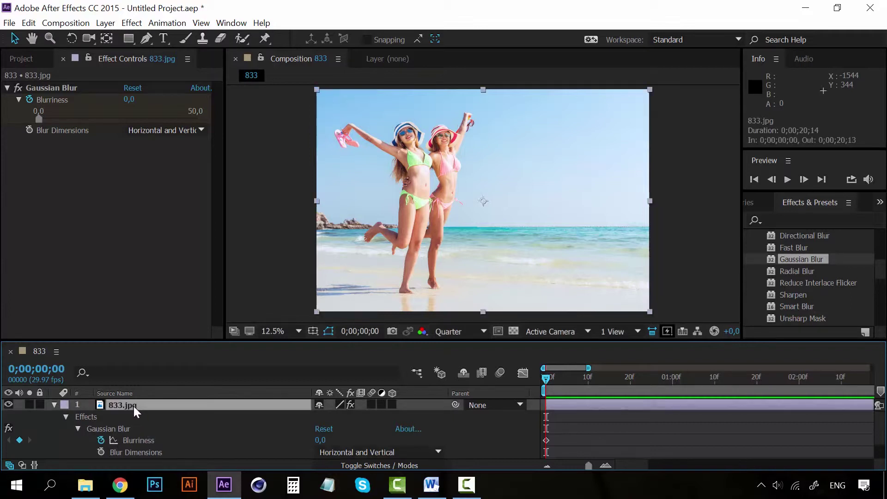
{"action": "key", "text": "u"}
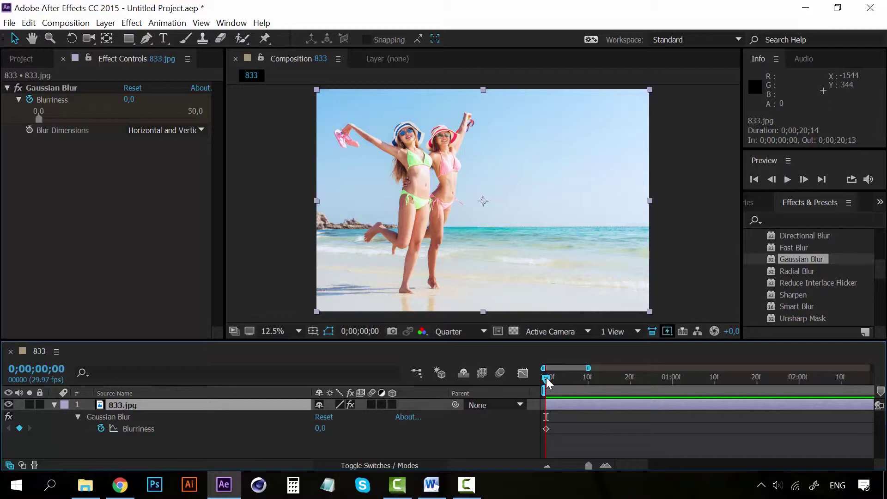
Key Blurriness to 100,4 at one second, then preview the blur animation.
{"action": "left_click_drag", "start_coordinate": [547, 377], "coordinate": [672, 378]}
{"action": "mouse_move", "coordinate": [320, 433]}
{"action": "left_mouse_down"}
{"action": "mouse_move", "coordinate": [615, 420]}
{"action": "mouse_move", "coordinate": [442, 457]}
{"action": "left_mouse_up"}
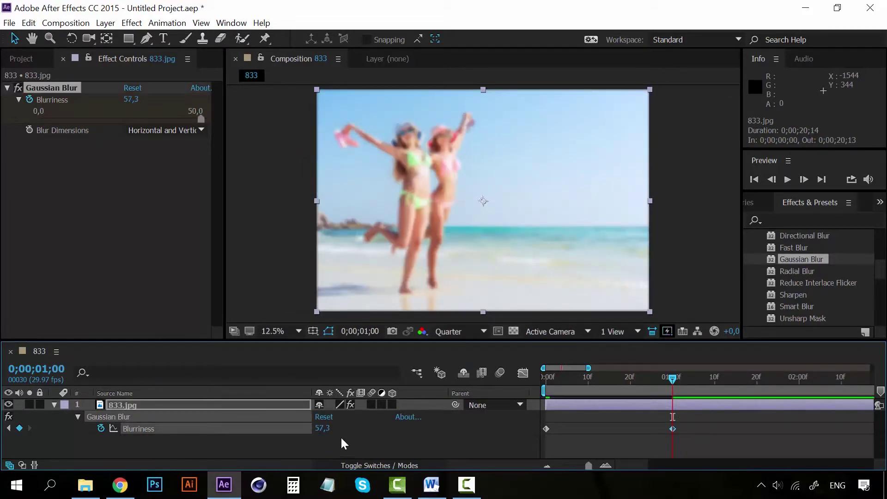
{"action": "left_click_drag", "start_coordinate": [323, 430], "coordinate": [514, 433]}
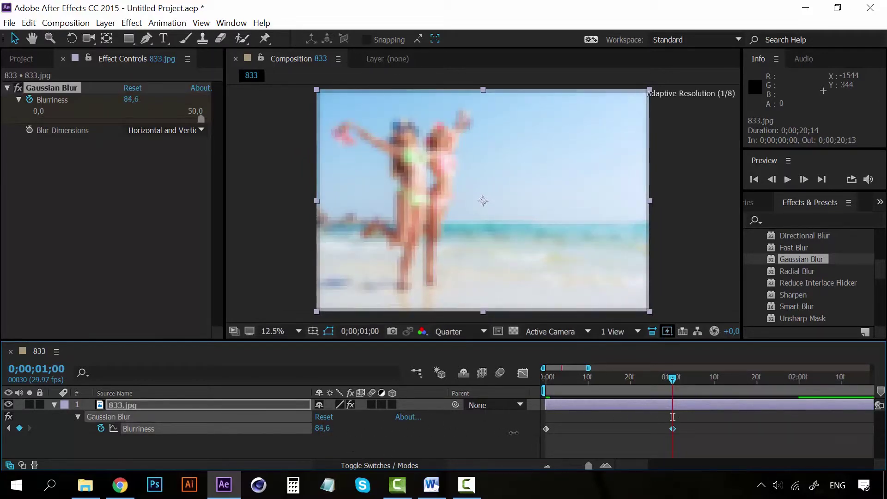
{"action": "left_click_drag", "start_coordinate": [319, 429], "coordinate": [433, 435]}
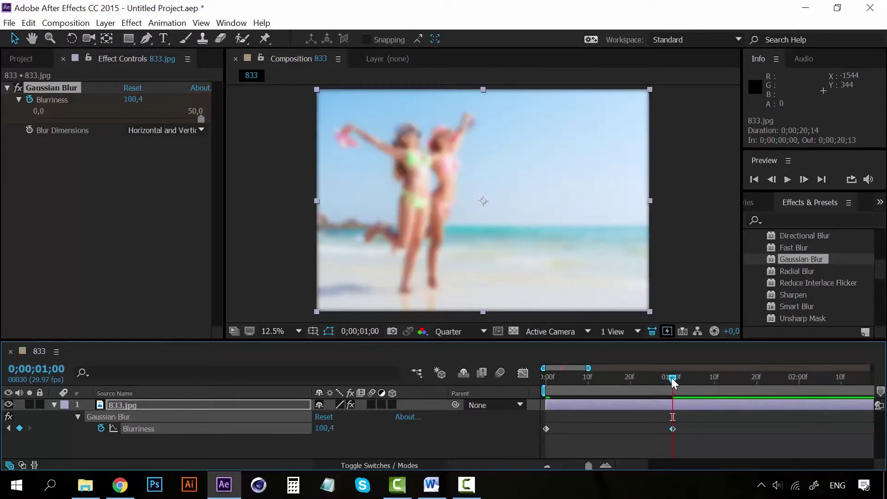
{"action": "left_click_drag", "start_coordinate": [672, 378], "coordinate": [537, 382]}
{"action": "key", "text": "space"}
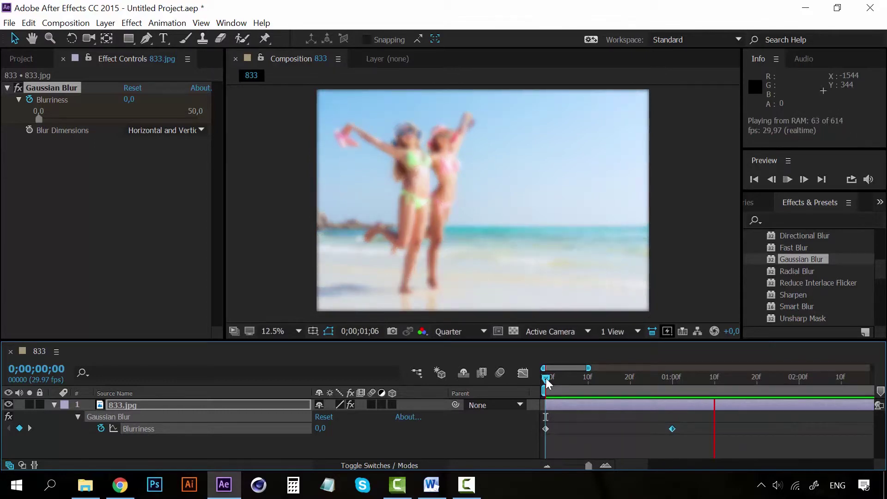
{"action": "key", "text": "space"}
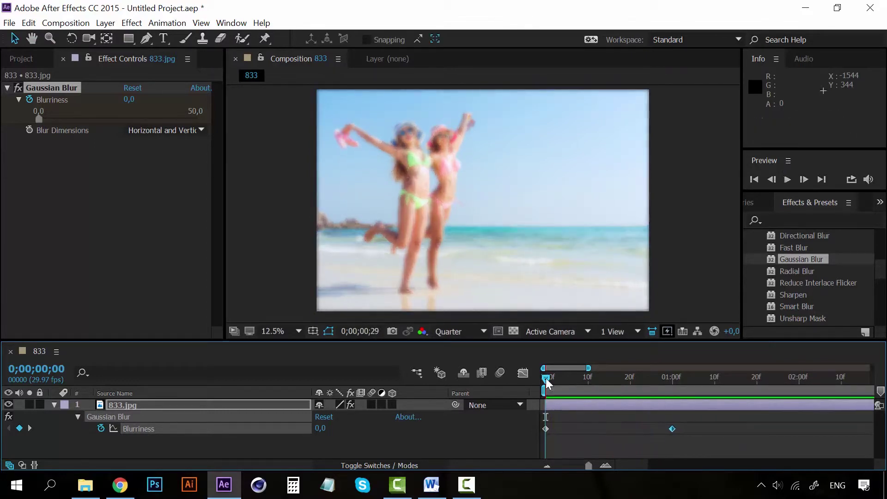
Key Blurriness back to 0 at two seconds and preview the animation.
{"action": "left_click_drag", "start_coordinate": [545, 378], "coordinate": [800, 377]}
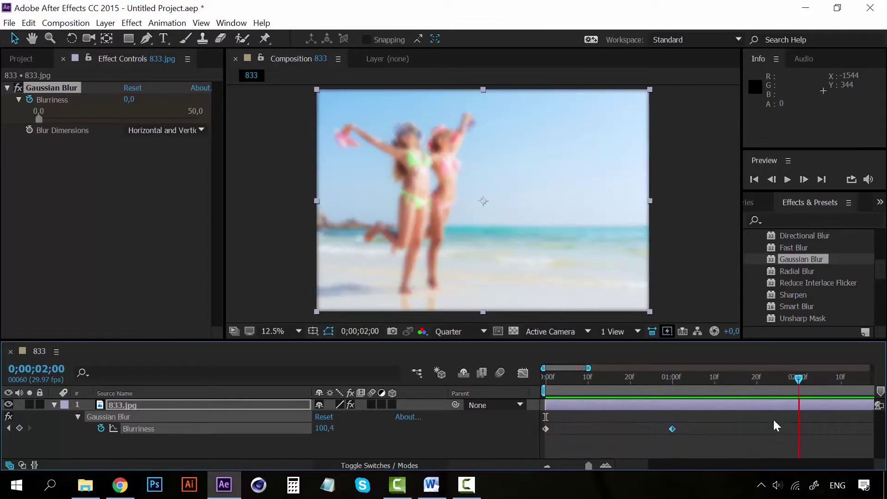
{"action": "left_click", "coordinate": [325, 428]}
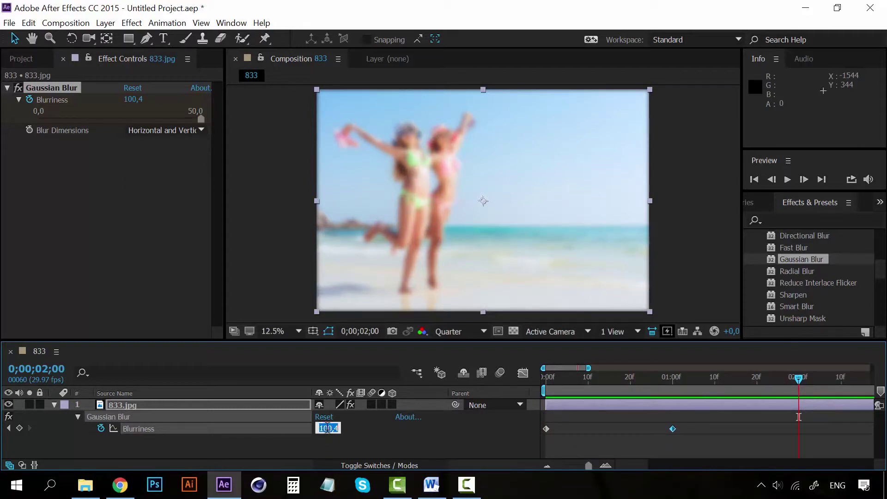
{"action": "type", "text": "0"}
{"action": "key", "text": "Return"}
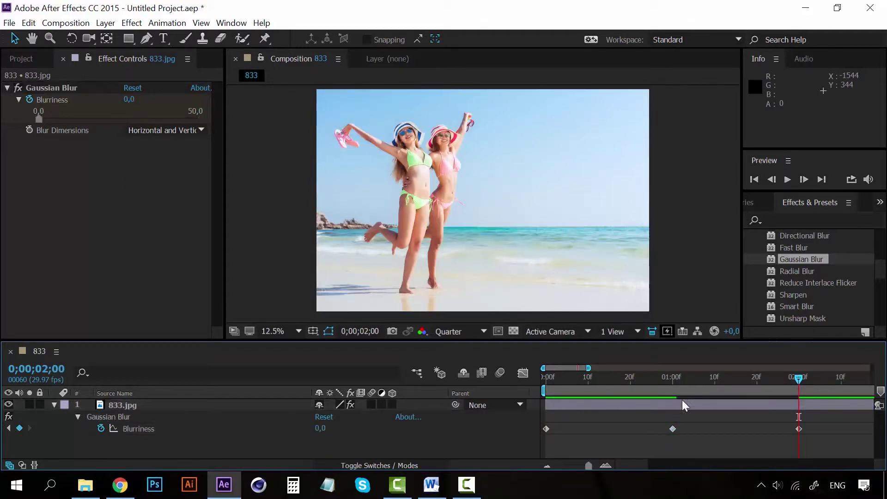
{"action": "left_click_drag", "start_coordinate": [759, 381], "coordinate": [559, 381]}
{"action": "key", "text": "space"}
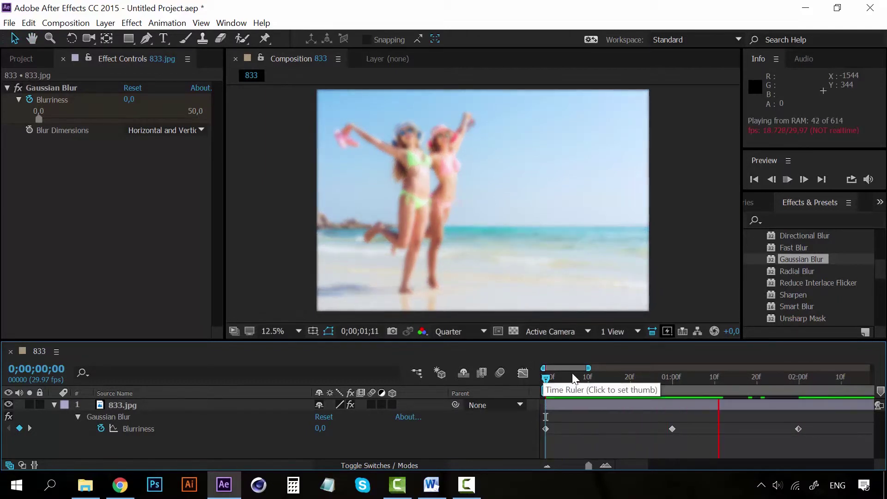
Stop the preview, delete Gaussian Blur, then undo to restore it.
{"action": "left_click", "coordinate": [542, 378]}
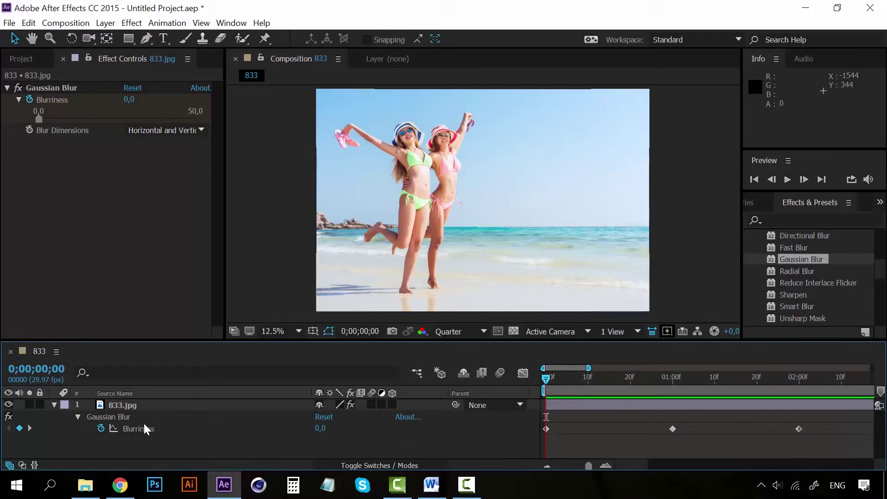
{"action": "left_click", "coordinate": [54, 88]}
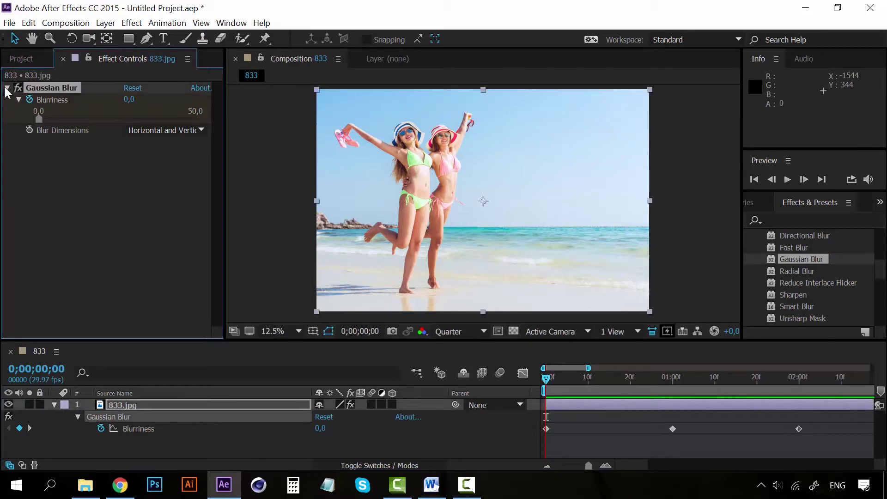
{"action": "key", "text": "Delete"}
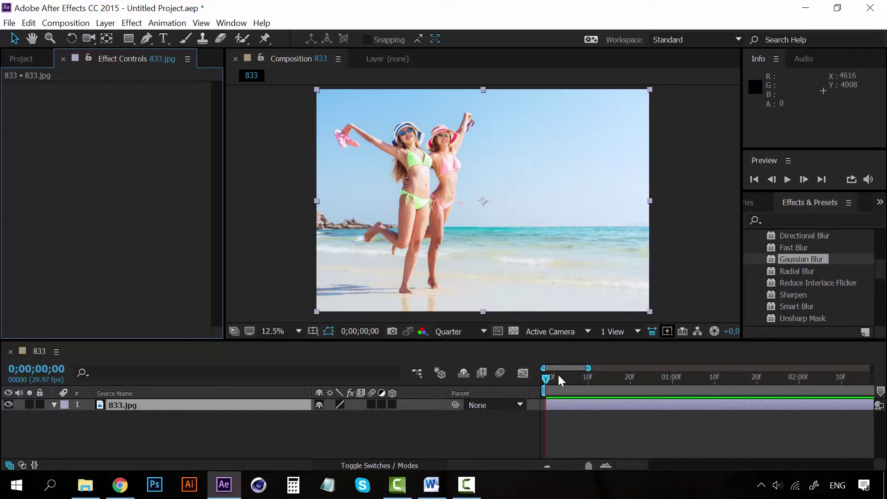
{"action": "key", "text": "ctrl+z"}
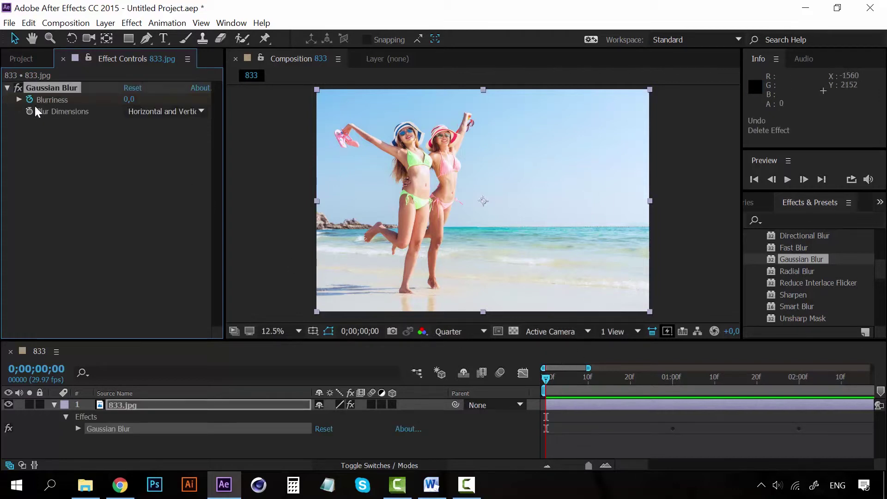
{"action": "left_click", "coordinate": [9, 91]}
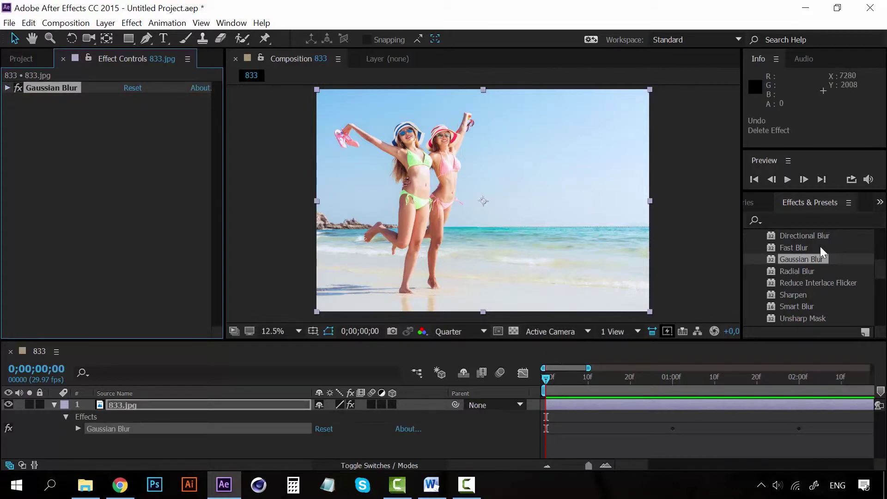
Apply Smart Blur, inspect its settings, delete it, and select Gaussian Blur.
{"action": "double_click", "coordinate": [806, 305]}
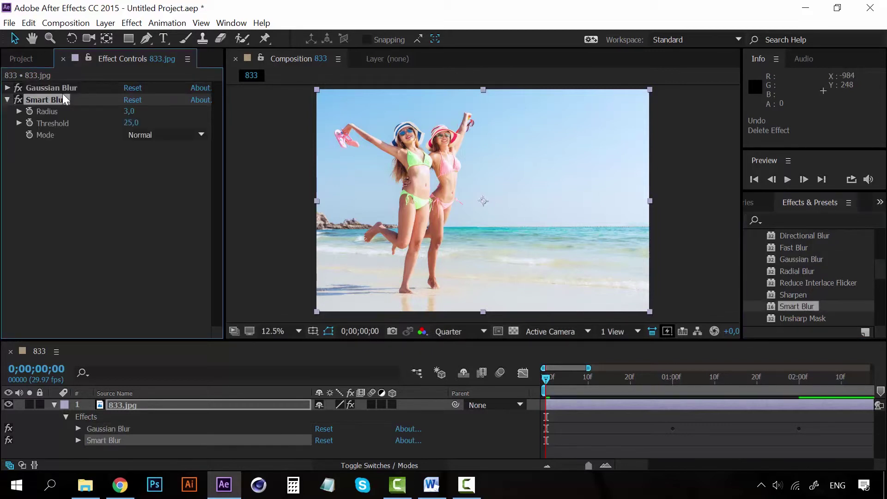
{"action": "left_click", "coordinate": [8, 99]}
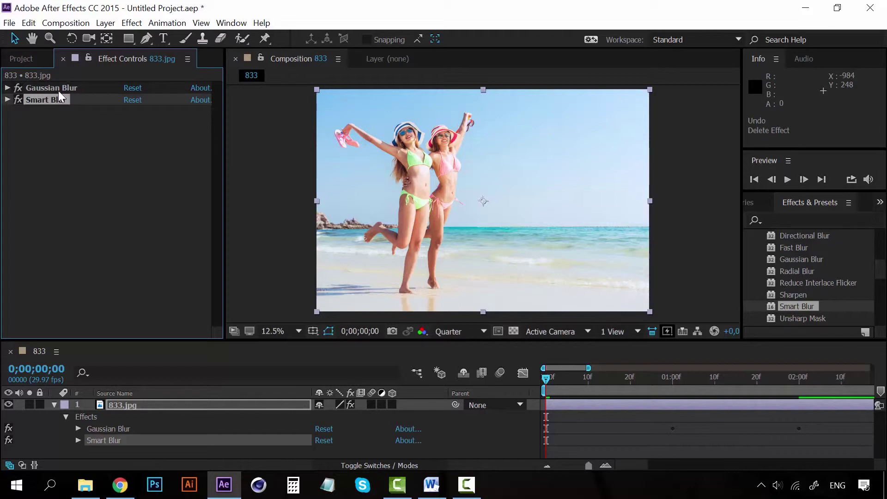
{"action": "left_click", "coordinate": [7, 99]}
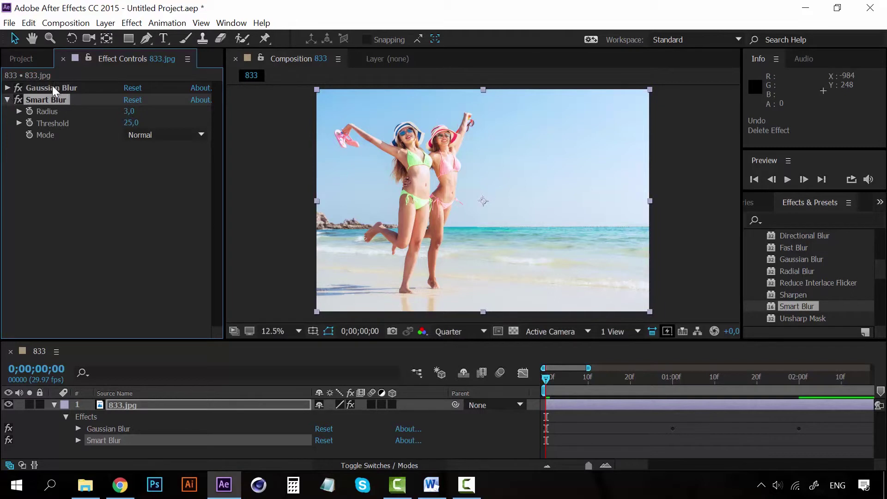
{"action": "left_click", "coordinate": [7, 88]}
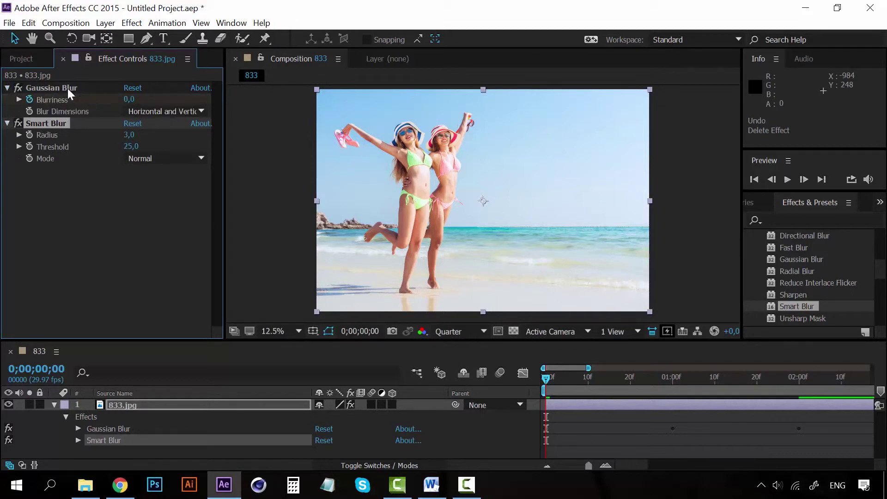
{"action": "left_click", "coordinate": [7, 87]}
{"action": "left_click", "coordinate": [6, 101]}
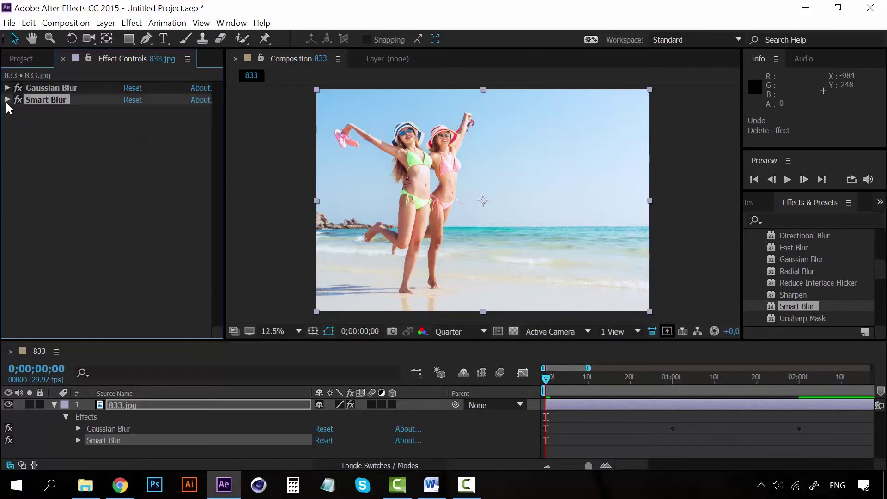
{"action": "key", "text": "Delete"}
{"action": "left_click", "coordinate": [27, 87]}
Delete Gaussian Blur, then try Bilateral Blur with Threshold 57 and remove it.
{"action": "key", "text": "Delete"}
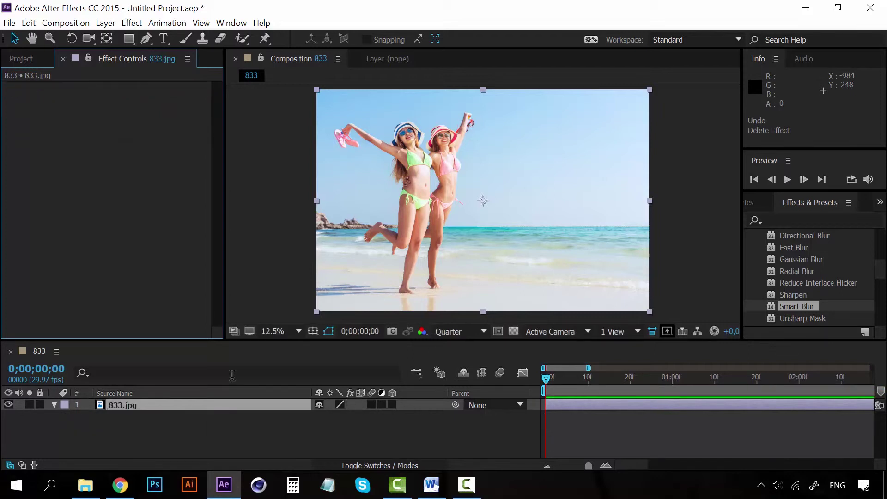
{"action": "scroll", "coordinate": [848, 282], "scroll_direction": "up", "scroll_amount": 3}
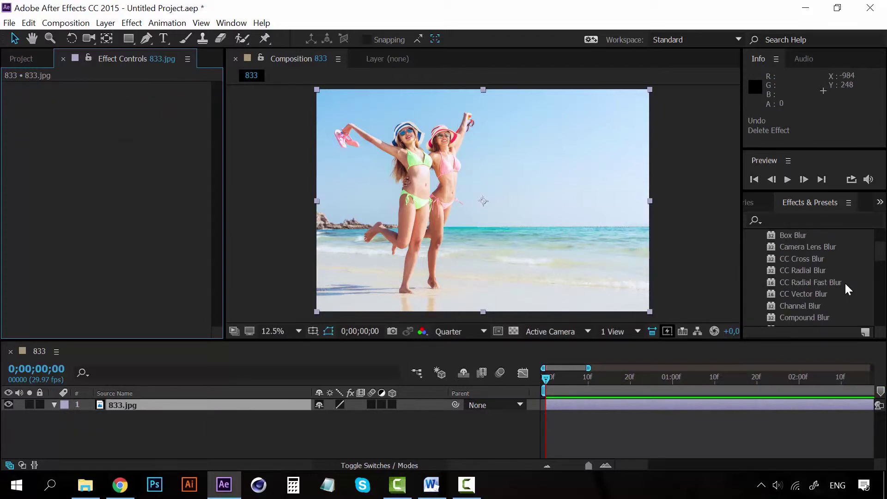
{"action": "scroll", "coordinate": [845, 282], "scroll_direction": "up", "scroll_amount": 1}
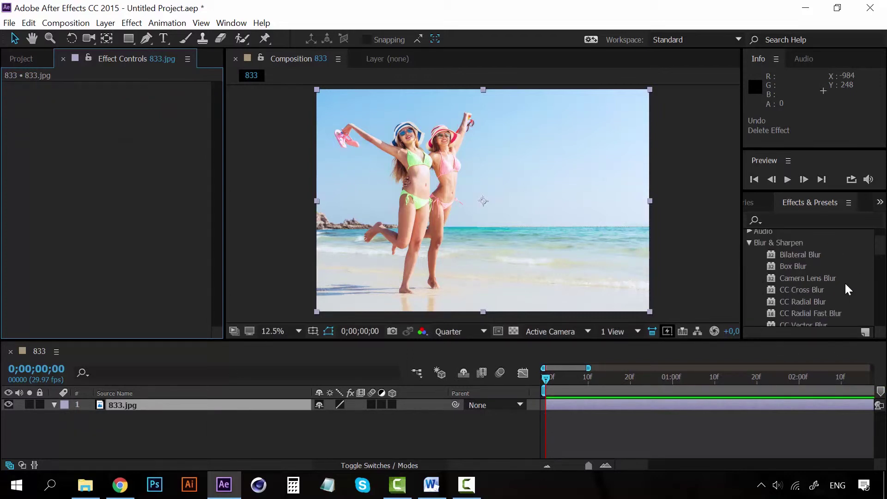
{"action": "double_click", "coordinate": [806, 255]}
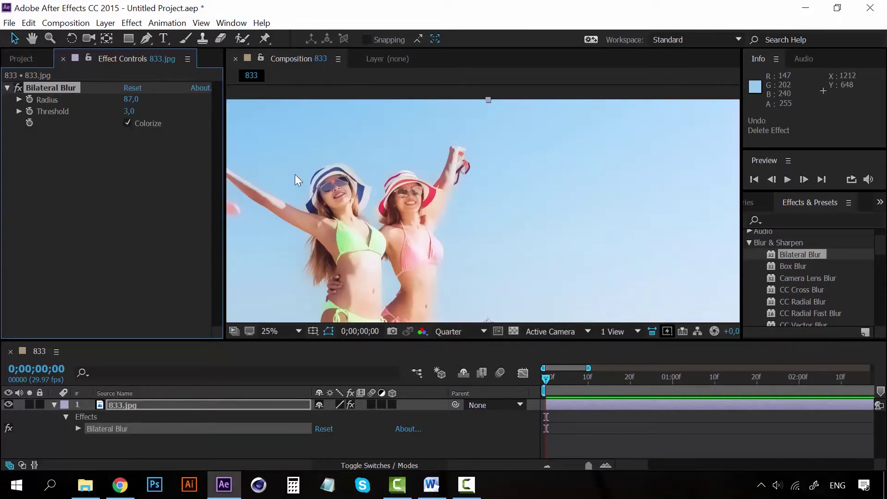
{"action": "left_click_drag", "start_coordinate": [132, 112], "coordinate": [168, 110]}
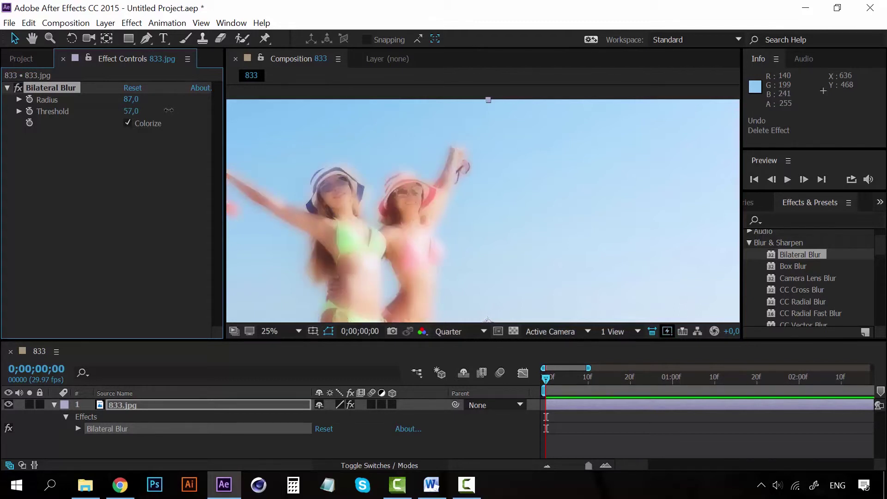
{"action": "key", "text": "Delete"}
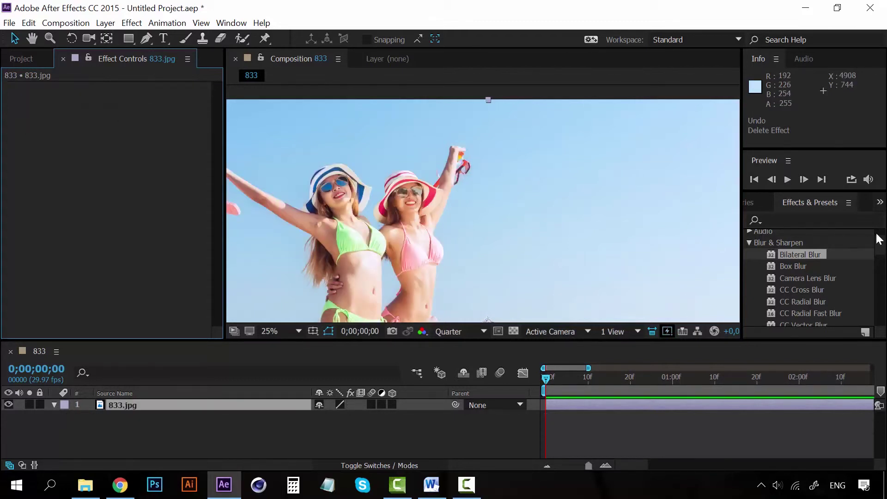
Apply Box Blur with a Blur Radius of 58 and select it.
{"action": "left_click_drag", "start_coordinate": [794, 266], "coordinate": [501, 227]}
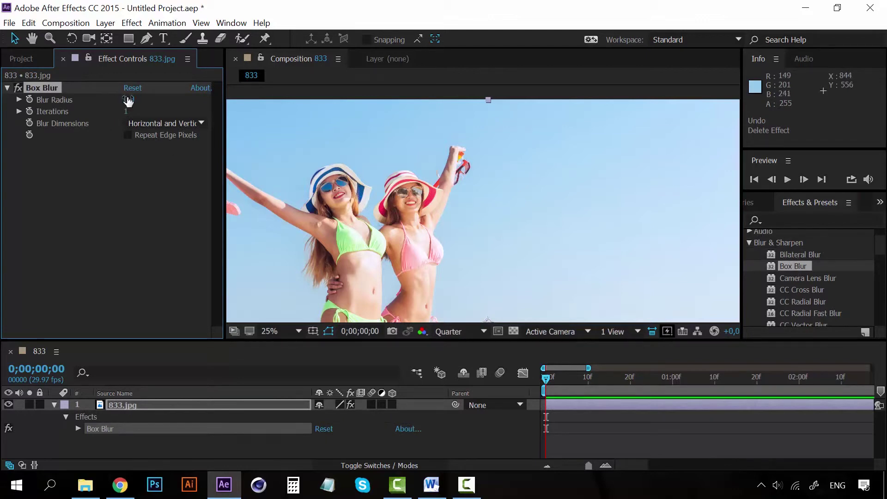
{"action": "left_click_drag", "start_coordinate": [129, 101], "coordinate": [169, 98]}
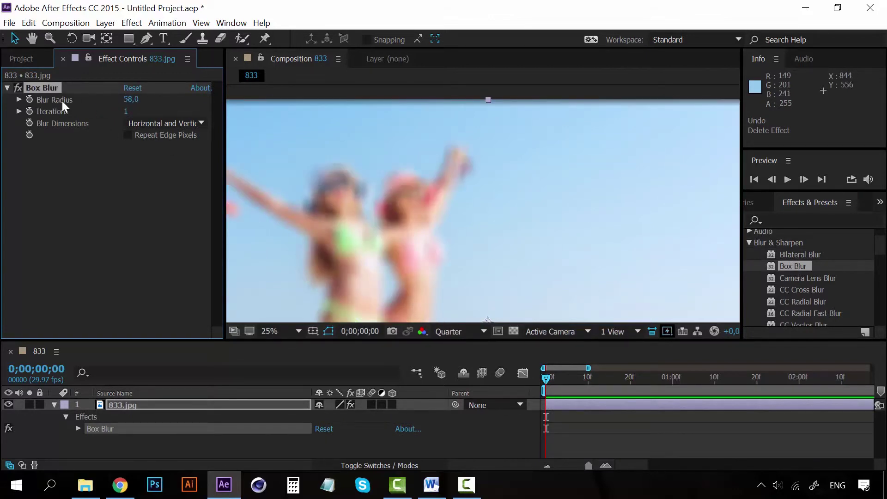
{"action": "left_click", "coordinate": [52, 88]}
Delete Box Blur, apply CC Radial Blur at Amount 46, weaken it, then delete it.
{"action": "key", "text": "Delete"}
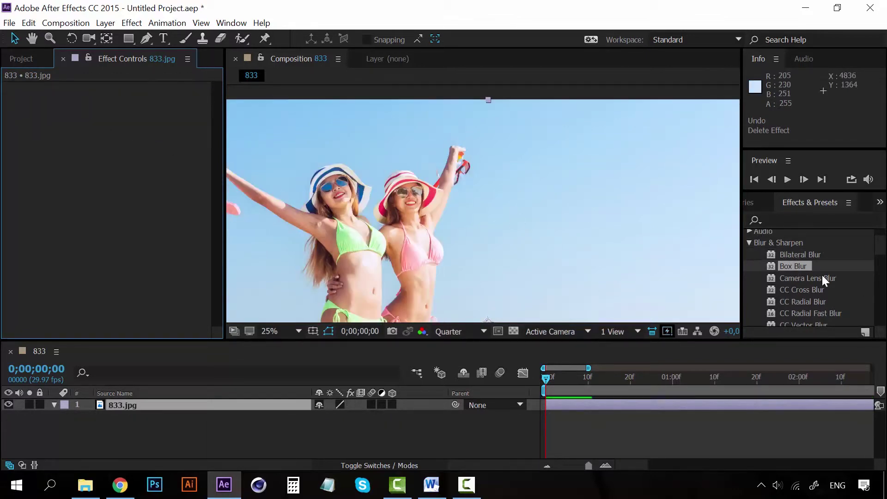
{"action": "scroll", "coordinate": [823, 276], "scroll_direction": "down", "scroll_amount": 2}
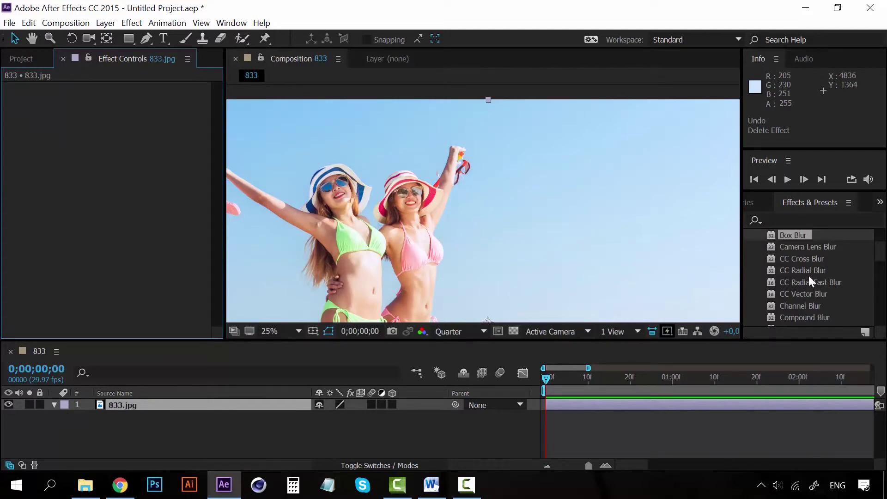
{"action": "left_click_drag", "start_coordinate": [805, 270], "coordinate": [69, 133]}
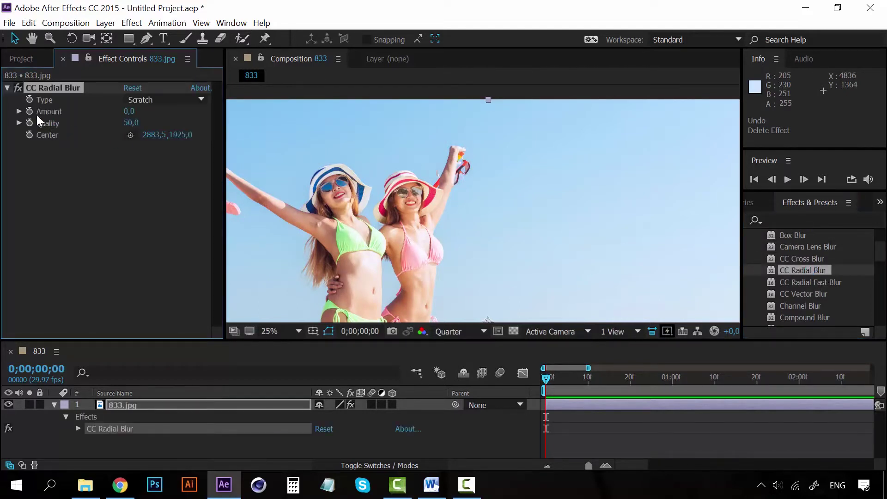
{"action": "left_click_drag", "start_coordinate": [133, 111], "coordinate": [387, 210]}
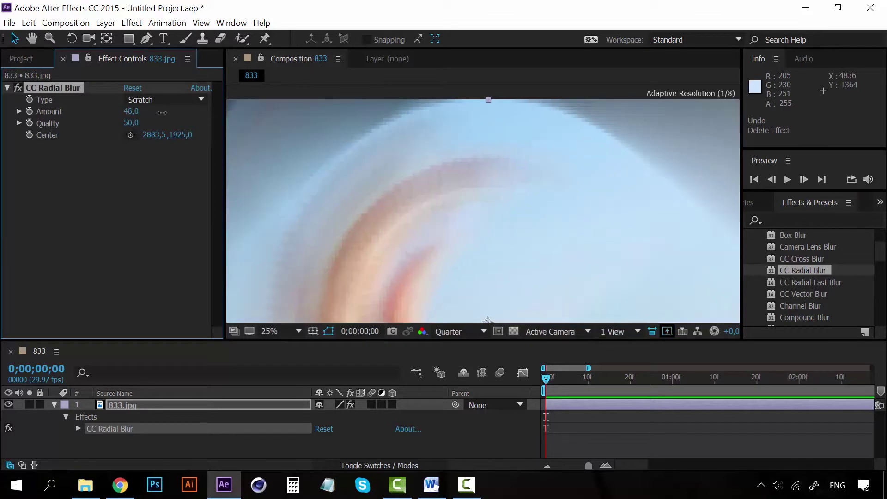
{"action": "scroll", "coordinate": [439, 220], "scroll_direction": "down", "scroll_amount": 2}
{"action": "scroll", "coordinate": [481, 233], "scroll_direction": "up", "scroll_amount": 1}
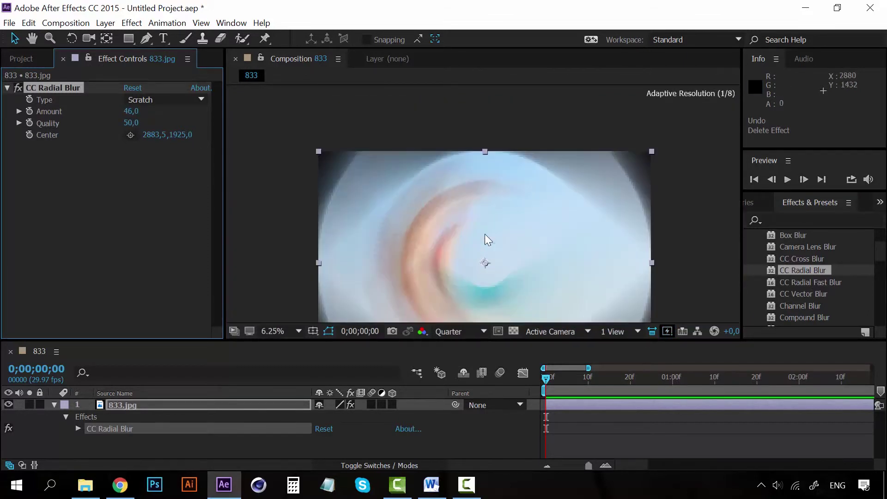
{"action": "left_click_drag", "start_coordinate": [128, 111], "coordinate": [118, 114]}
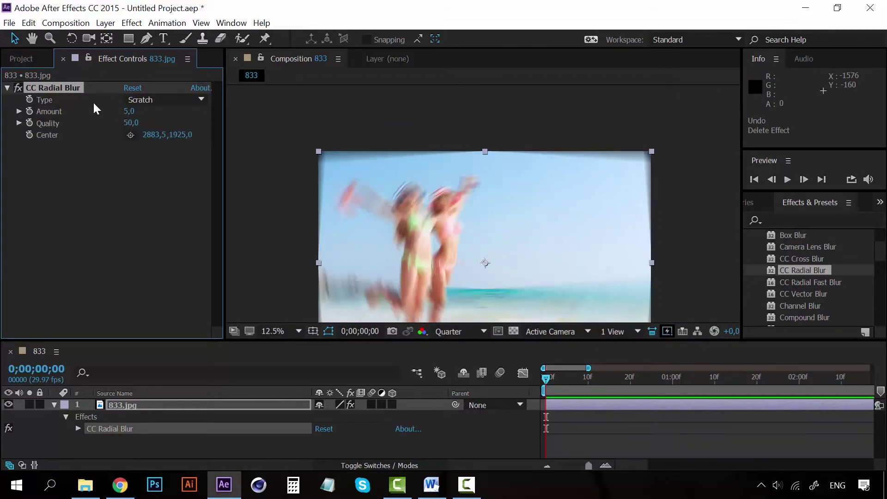
{"action": "key", "text": "Delete"}
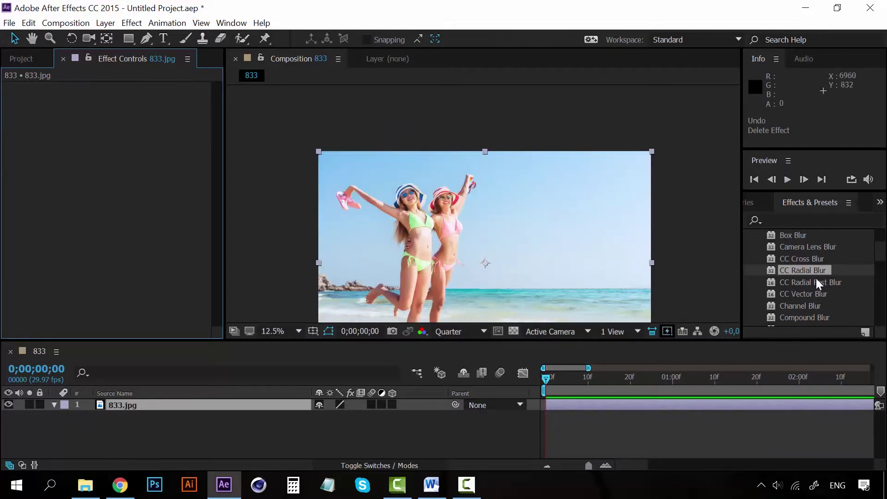
Apply Channel Blur and blur only the red channel, to about 44.
{"action": "scroll", "coordinate": [814, 280], "scroll_direction": "down", "scroll_amount": 2}
{"action": "double_click", "coordinate": [809, 273]}
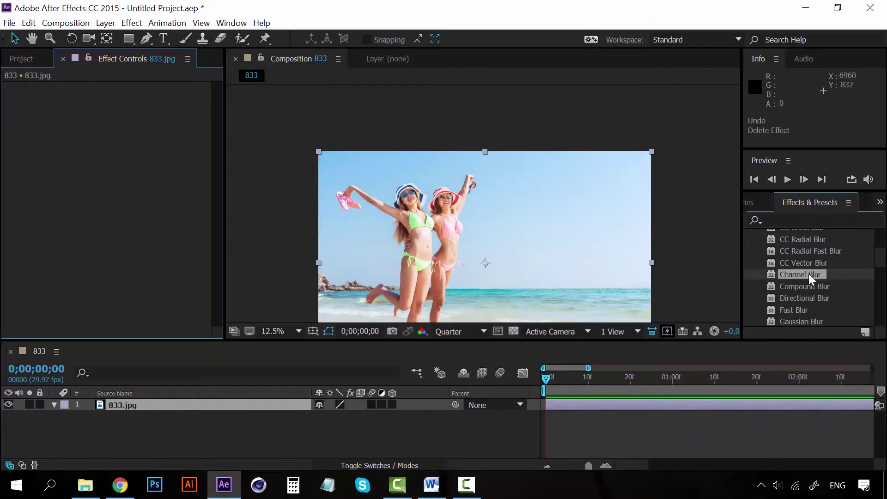
{"action": "scroll", "coordinate": [475, 243], "scroll_direction": "up", "scroll_amount": 4}
{"action": "scroll", "coordinate": [475, 242], "scroll_direction": "down", "scroll_amount": 2}
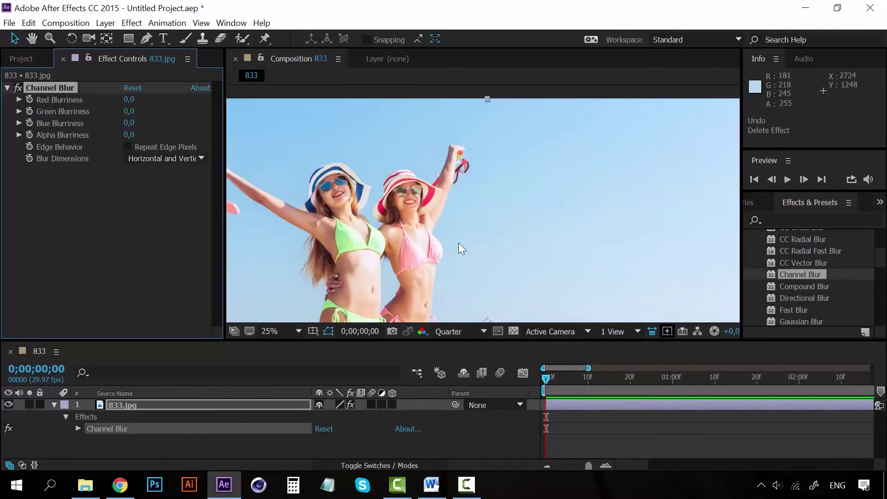
{"action": "scroll", "coordinate": [388, 220], "scroll_direction": "up", "scroll_amount": 2}
{"action": "left_click_drag", "start_coordinate": [387, 220], "coordinate": [492, 206]}
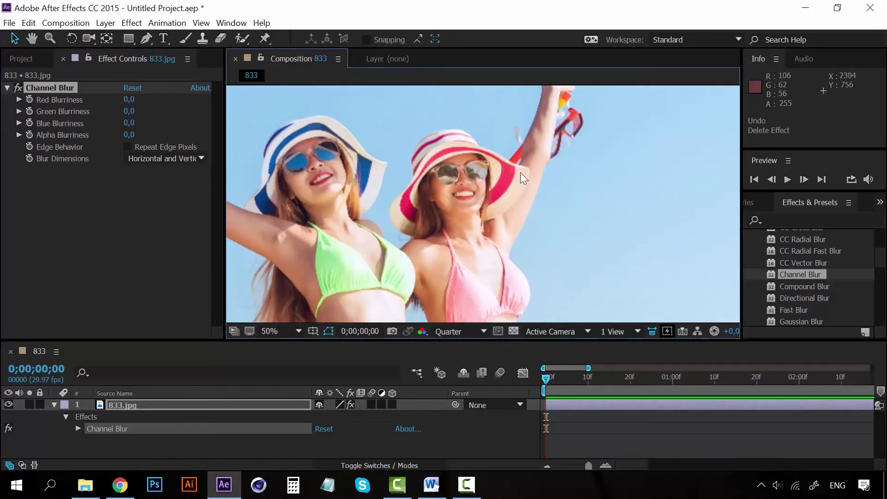
{"action": "left_click_drag", "start_coordinate": [129, 101], "coordinate": [148, 96]}
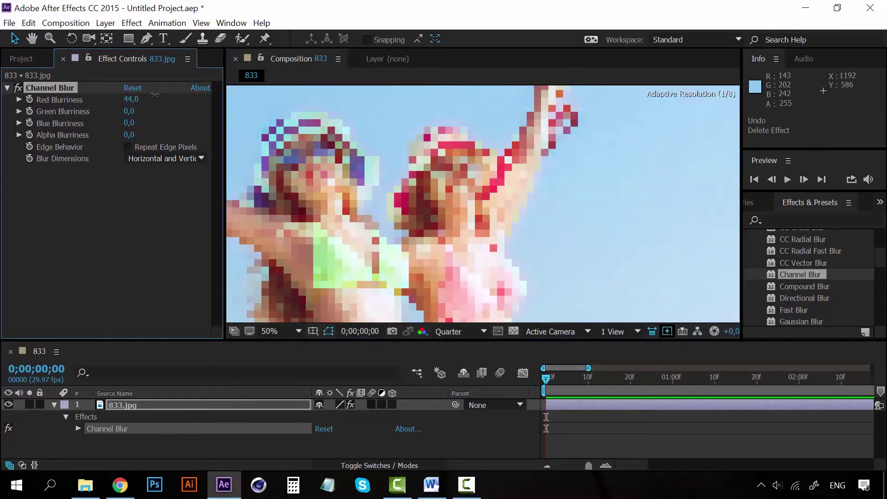
Recentre the photo in the viewer and delete the Channel Blur effect.
{"action": "scroll", "coordinate": [462, 208], "scroll_direction": "down", "scroll_amount": 1}
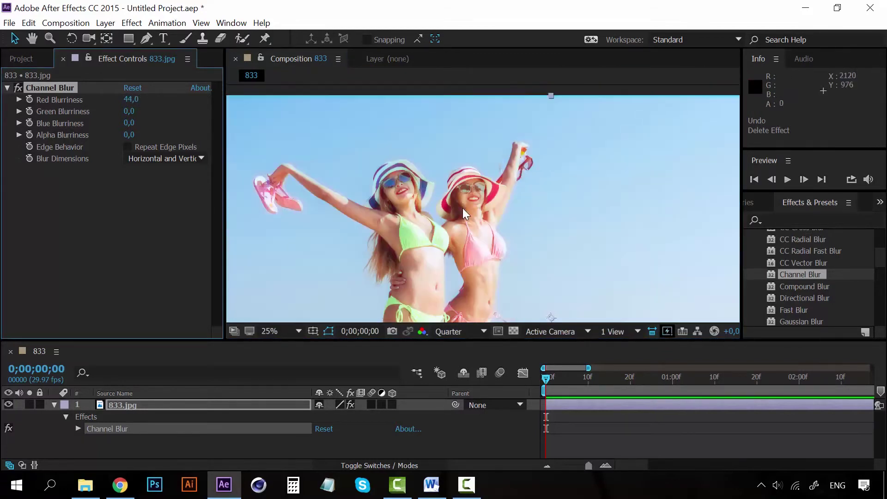
{"action": "scroll", "coordinate": [334, 201], "scroll_direction": "down", "scroll_amount": 1}
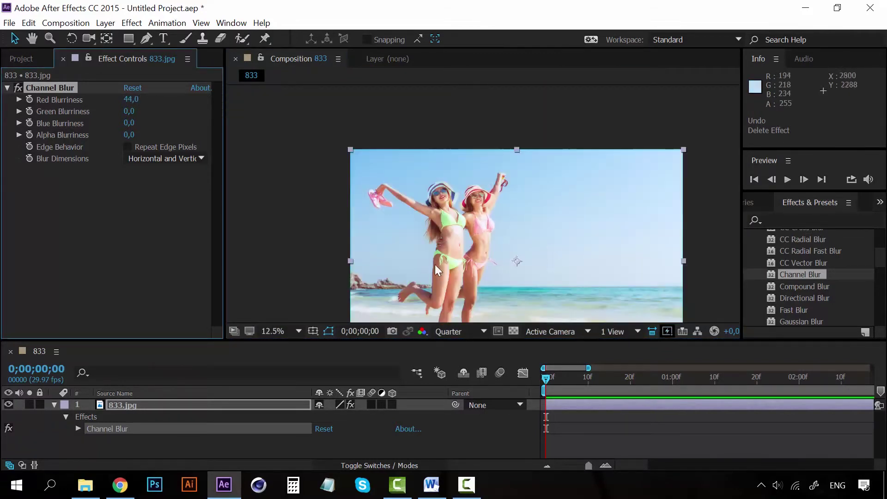
{"action": "scroll", "coordinate": [459, 271], "scroll_direction": "up", "scroll_amount": 1}
{"action": "scroll", "coordinate": [459, 272], "scroll_direction": "down", "scroll_amount": 1}
{"action": "left_click_drag", "start_coordinate": [390, 295], "coordinate": [328, 258]}
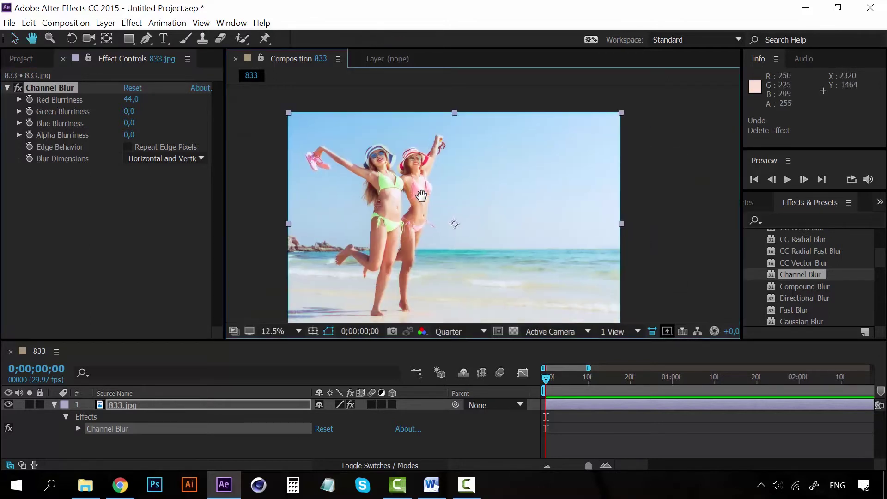
{"action": "left_click", "coordinate": [43, 87]}
{"action": "key", "text": "Delete"}
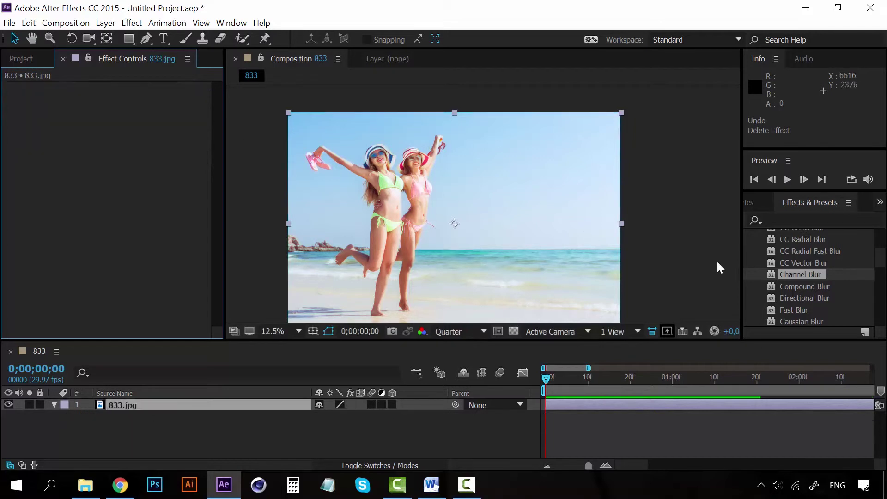
{"action": "scroll", "coordinate": [803, 276], "scroll_direction": "down", "scroll_amount": 1}
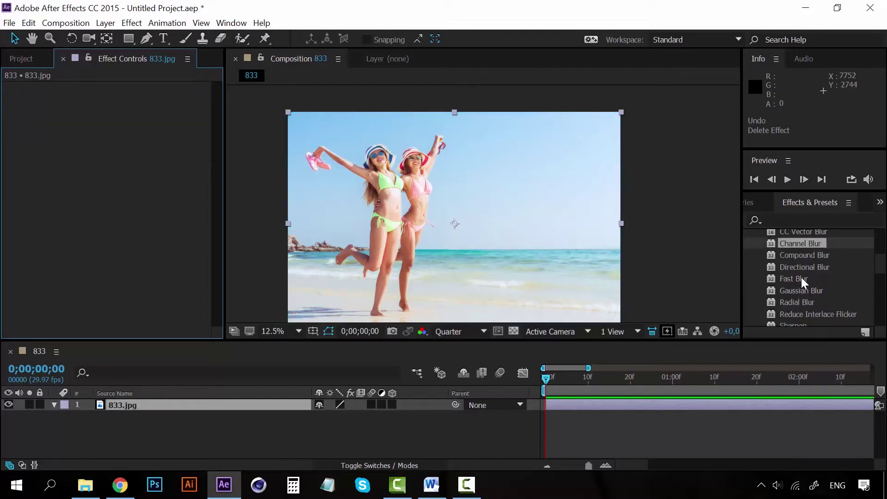
{"action": "left_click", "coordinate": [800, 278]}
Apply Directional Blur and set Direction to -86° and Blur Length to 41.4.
{"action": "double_click", "coordinate": [801, 268]}
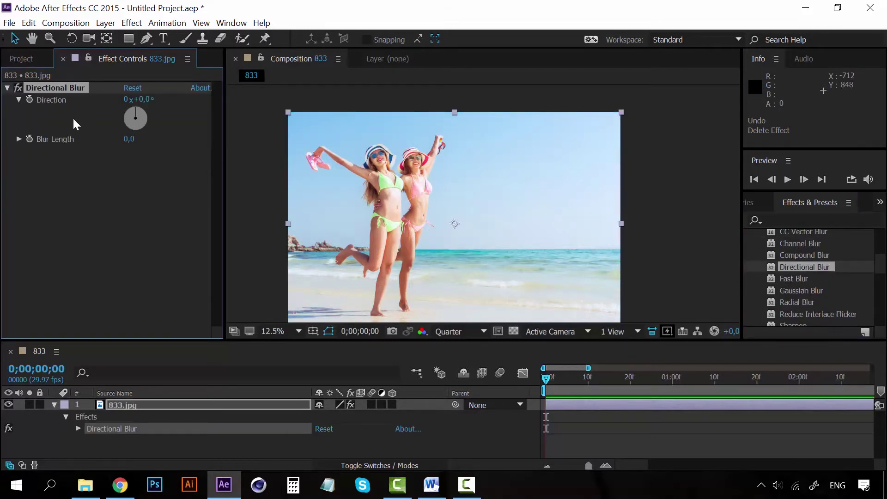
{"action": "key", "text": "period"}
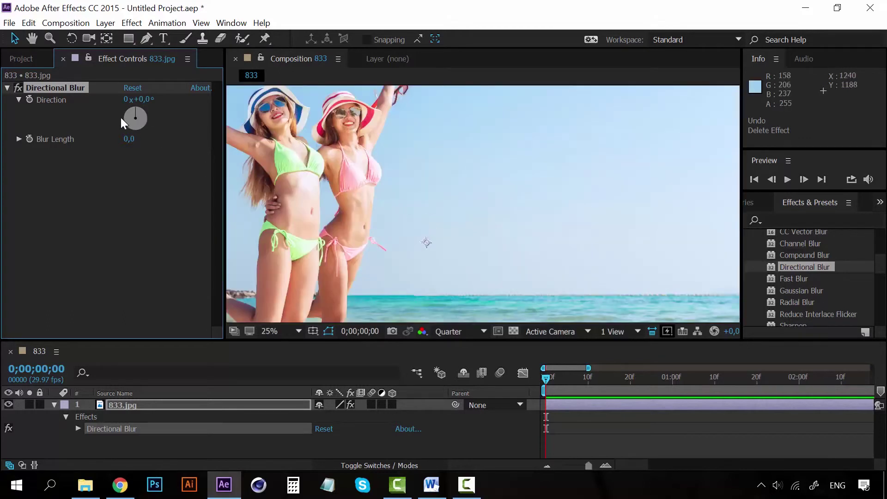
{"action": "mouse_move", "coordinate": [127, 118]}
{"action": "left_mouse_down"}
{"action": "mouse_move", "coordinate": [145, 145]}
{"action": "mouse_move", "coordinate": [132, 143]}
{"action": "left_mouse_up"}
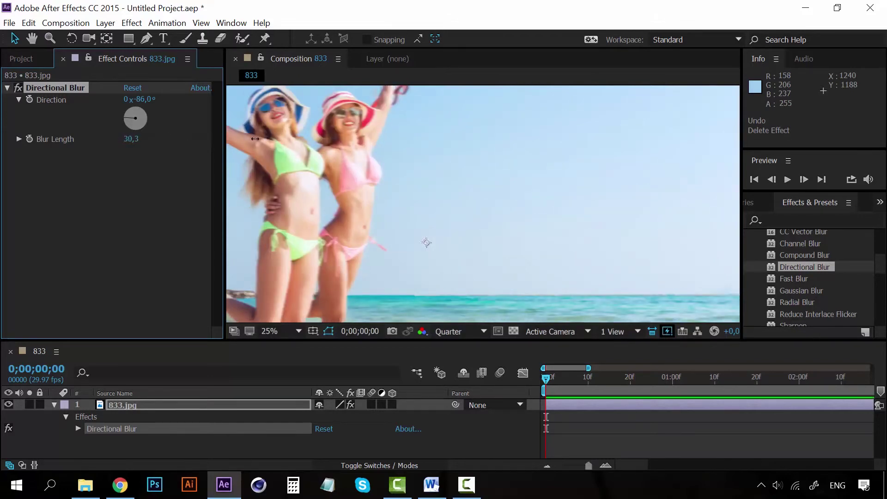
{"action": "left_click_drag", "start_coordinate": [255, 138], "coordinate": [280, 135]}
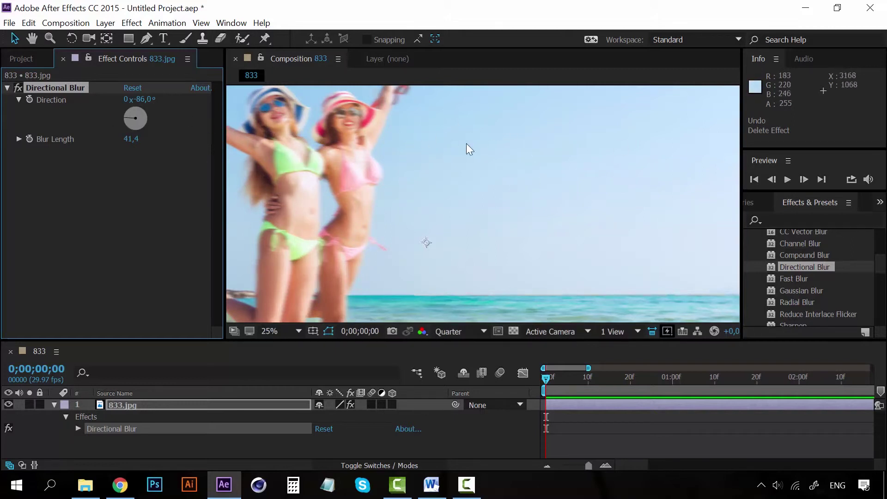
Delete Directional Blur, then apply a Spin Radial Blur and delete it too.
{"action": "key", "text": "Delete"}
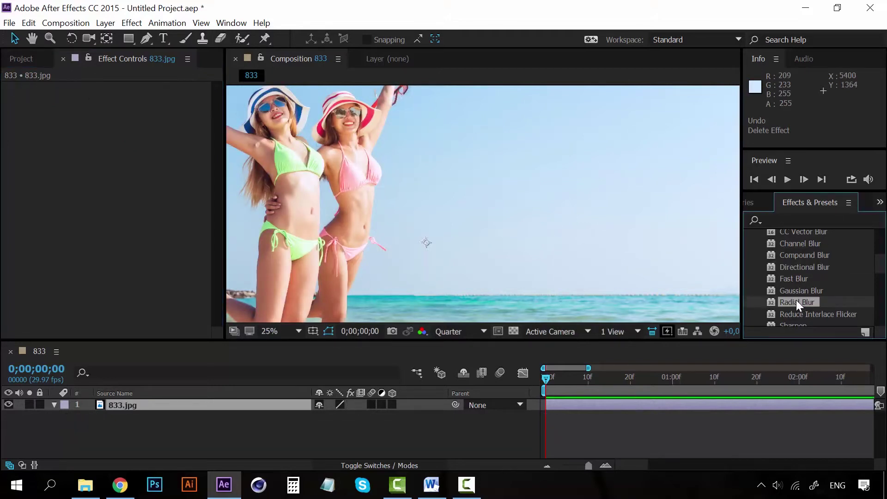
{"action": "left_click_drag", "start_coordinate": [796, 301], "coordinate": [336, 208]}
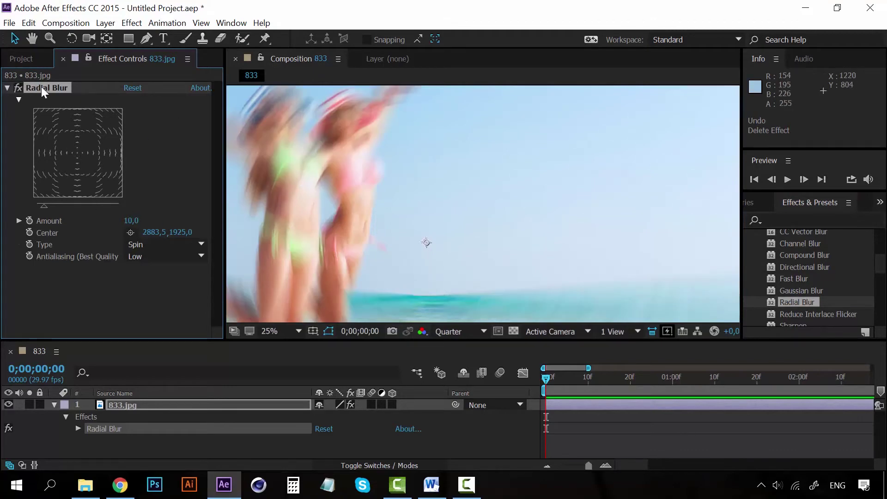
{"action": "key", "text": "Delete"}
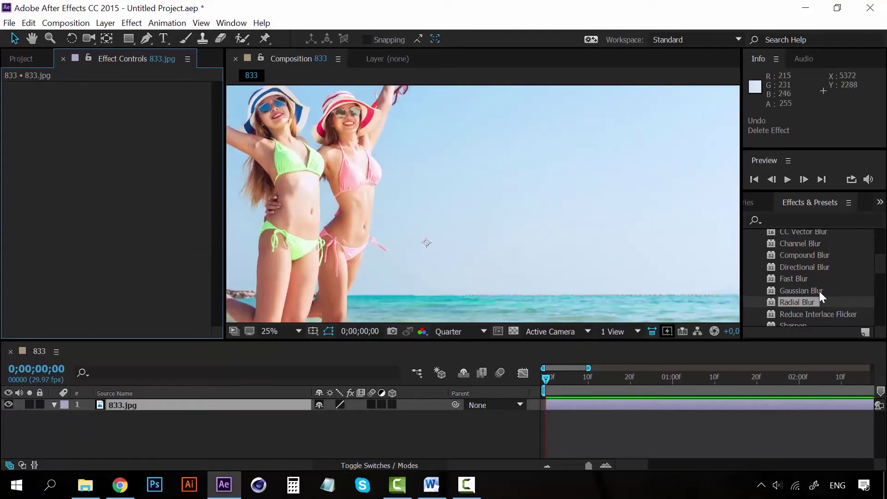
{"action": "scroll", "coordinate": [820, 291], "scroll_direction": "down", "scroll_amount": 3}
{"action": "scroll", "coordinate": [819, 290], "scroll_direction": "down", "scroll_amount": 2}
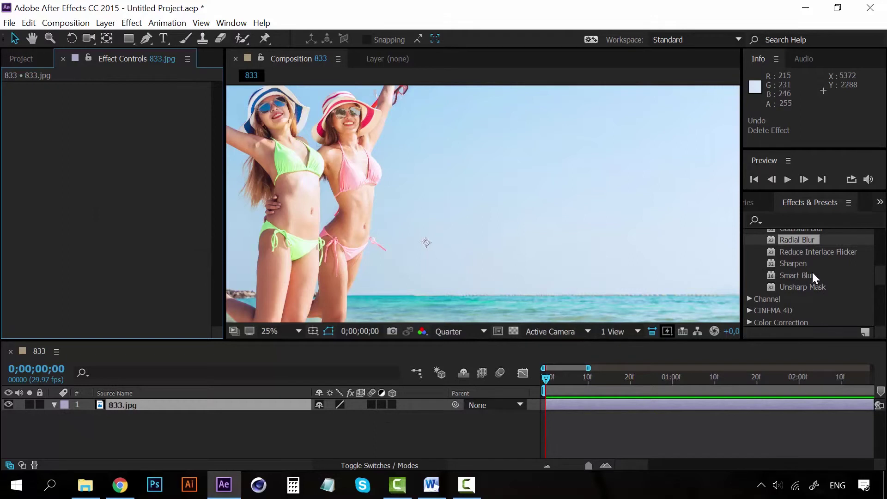
Apply Sharpen and raise its amount step by step to 261, zoomed 50% on the faces.
{"action": "double_click", "coordinate": [796, 265]}
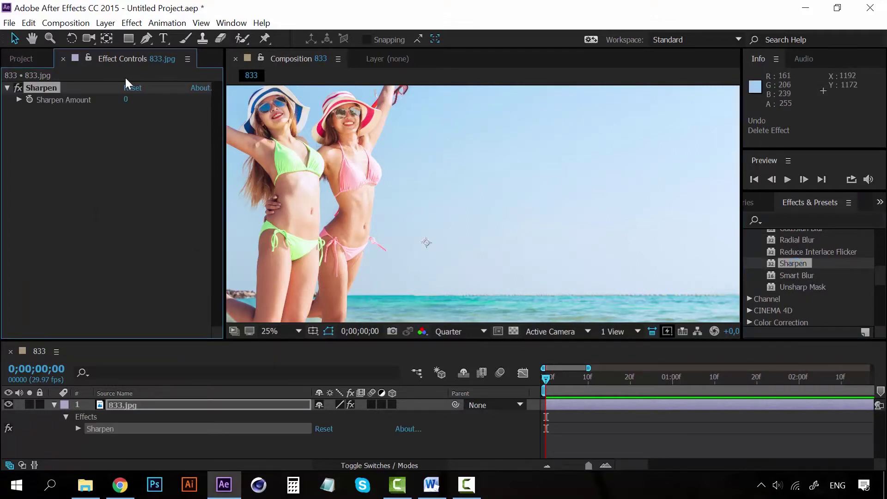
{"action": "left_click_drag", "start_coordinate": [126, 100], "coordinate": [157, 100]}
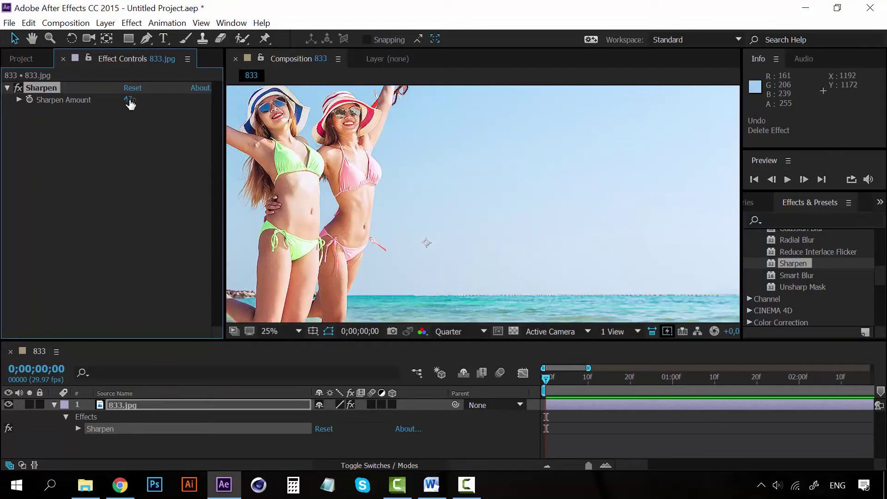
{"action": "left_click_drag", "start_coordinate": [129, 99], "coordinate": [134, 99]}
{"action": "key", "text": "period"}
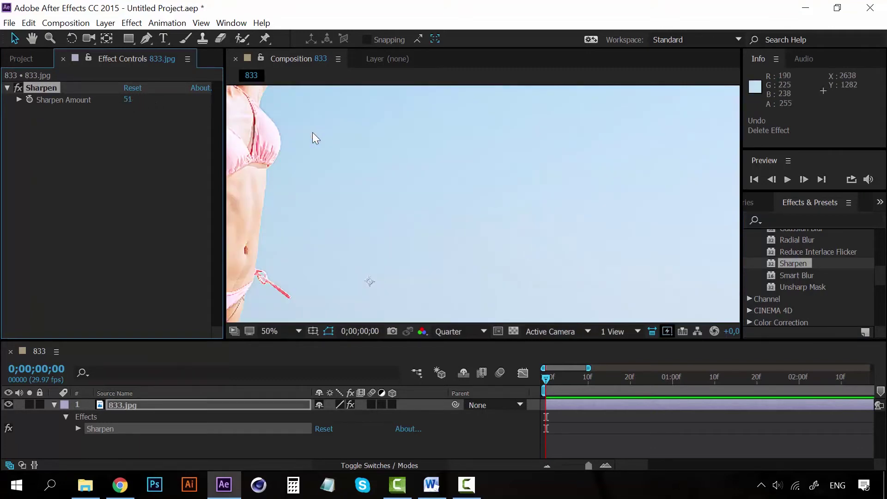
{"action": "key", "text": "h"}
{"action": "mouse_move", "coordinate": [313, 133]}
{"action": "left_mouse_down"}
{"action": "mouse_move", "coordinate": [572, 273]}
{"action": "mouse_move", "coordinate": [552, 289]}
{"action": "left_mouse_up"}
{"action": "key", "text": "v"}
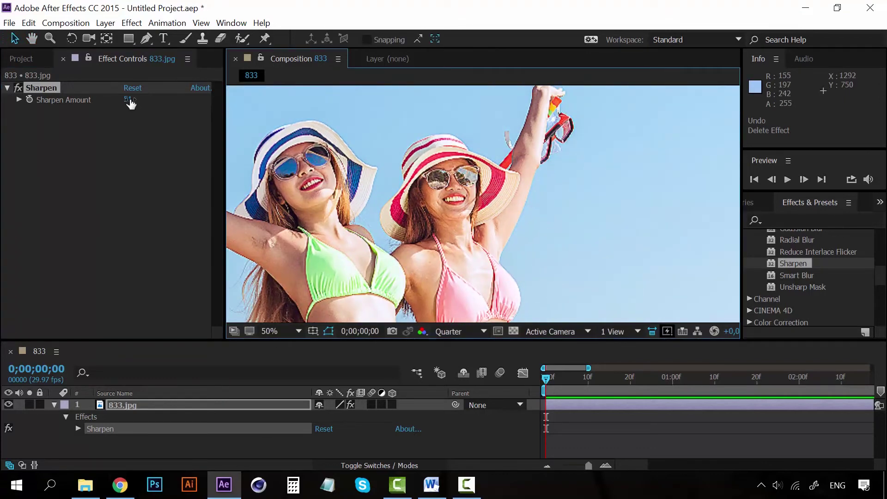
{"action": "left_click_drag", "start_coordinate": [128, 100], "coordinate": [171, 97]}
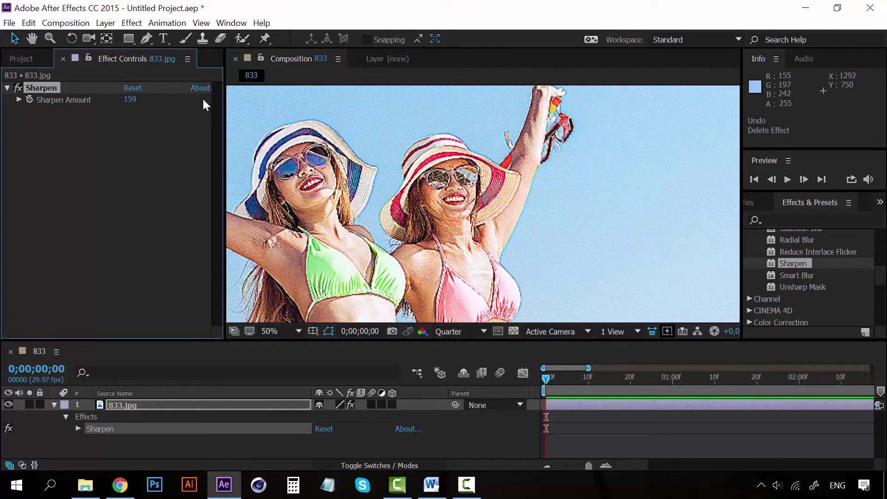
{"action": "left_click_drag", "start_coordinate": [137, 98], "coordinate": [231, 98]}
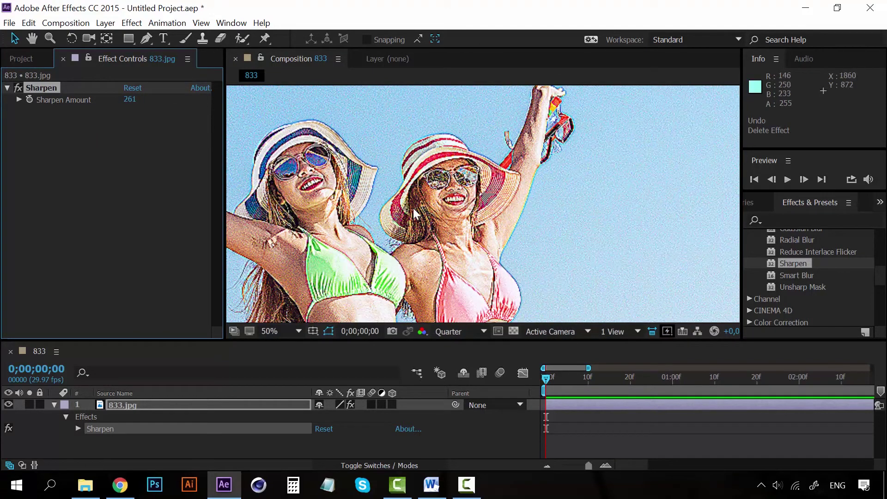
Push Sharpen Amount to 355 and then 800, then set it back to 0.
{"action": "scroll", "coordinate": [807, 265], "scroll_direction": "up", "scroll_amount": 2}
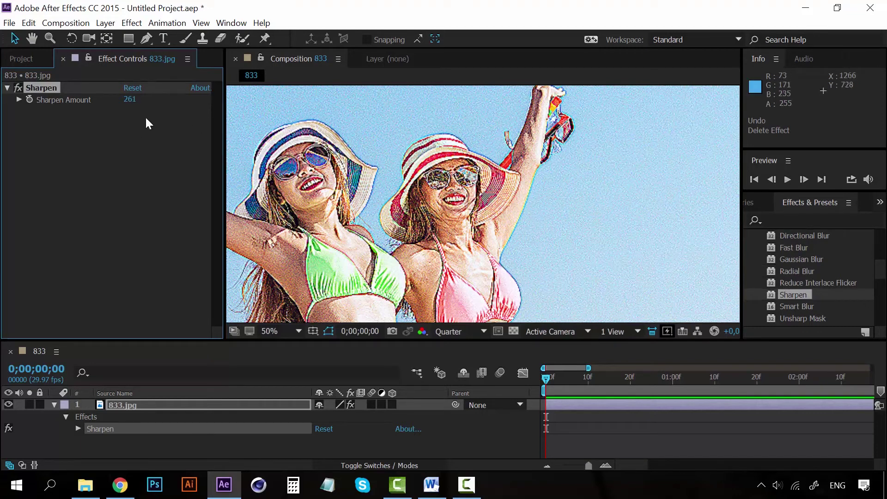
{"action": "left_click_drag", "start_coordinate": [129, 99], "coordinate": [193, 101]}
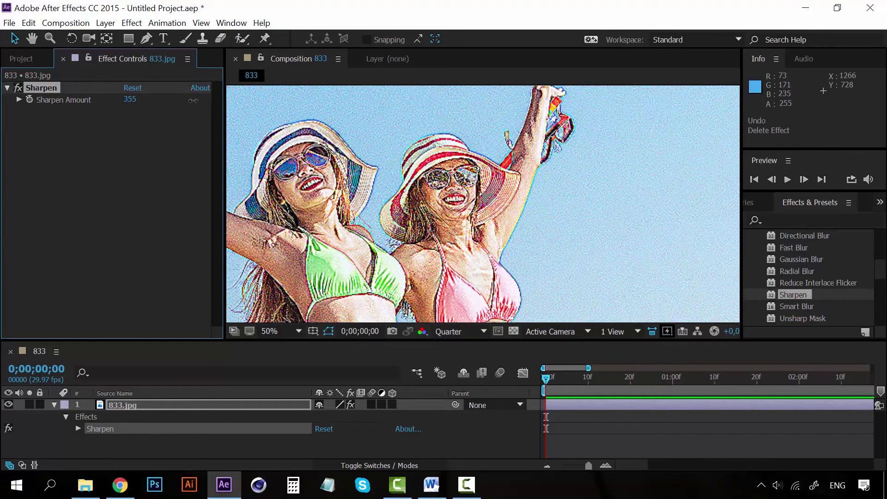
{"action": "left_click_drag", "start_coordinate": [124, 99], "coordinate": [438, 101]}
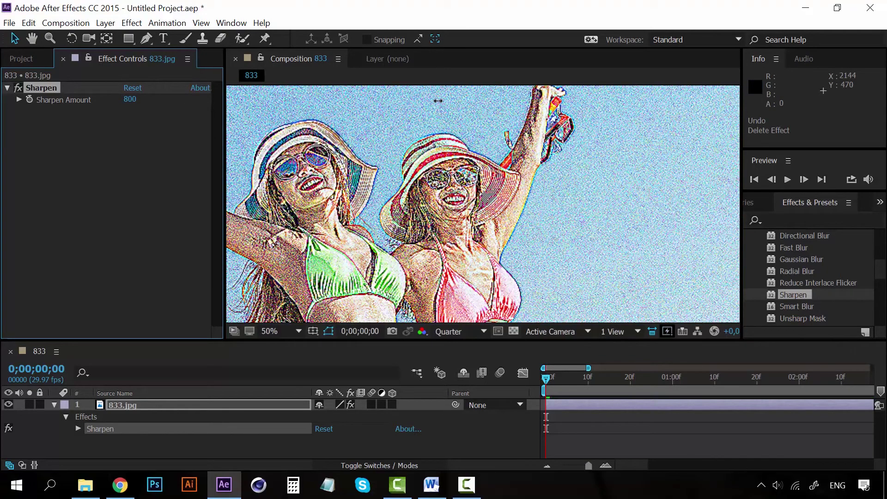
{"action": "key", "text": "comma"}
{"action": "key", "text": "comma"}
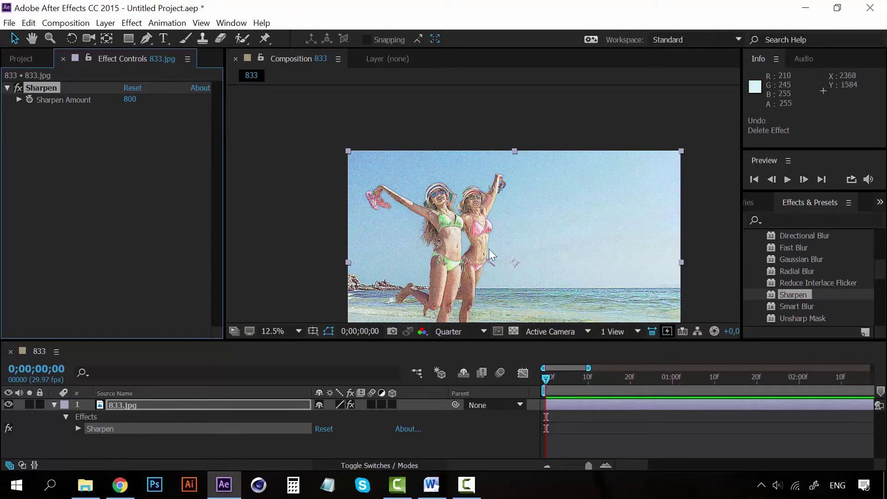
{"action": "key", "text": "period"}
{"action": "key", "text": "period"}
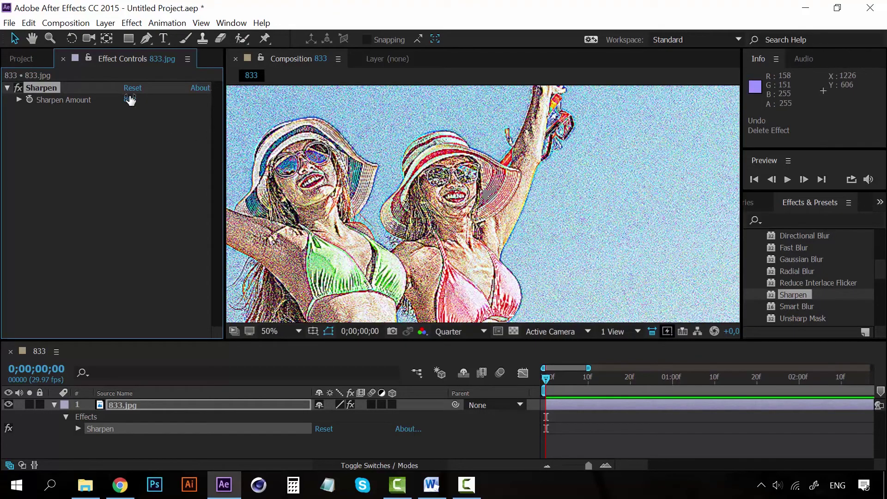
{"action": "left_click_drag", "start_coordinate": [123, 99], "coordinate": [121, 99]}
{"action": "left_click", "coordinate": [131, 99]}
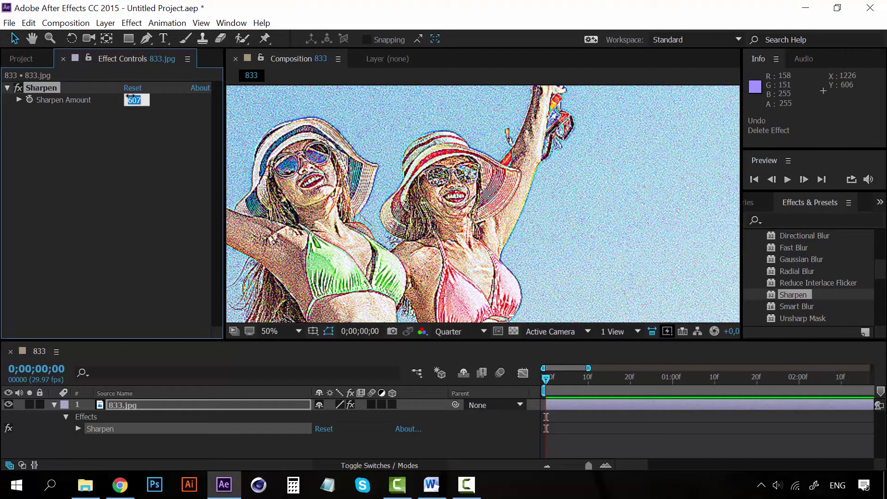
{"action": "type", "text": "0"}
{"action": "left_click", "coordinate": [167, 136]}
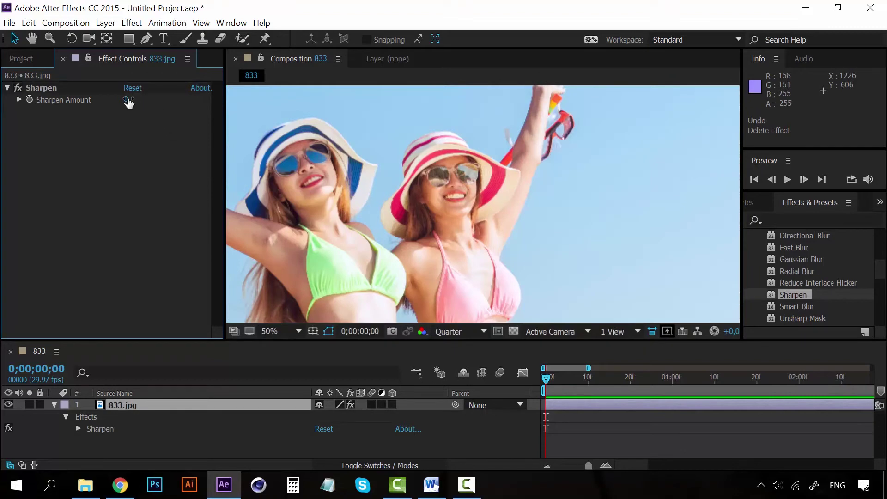
Set the Sharpen Amount to 64, overshooting to 144 first.
{"action": "left_click_drag", "start_coordinate": [127, 99], "coordinate": [172, 99]}
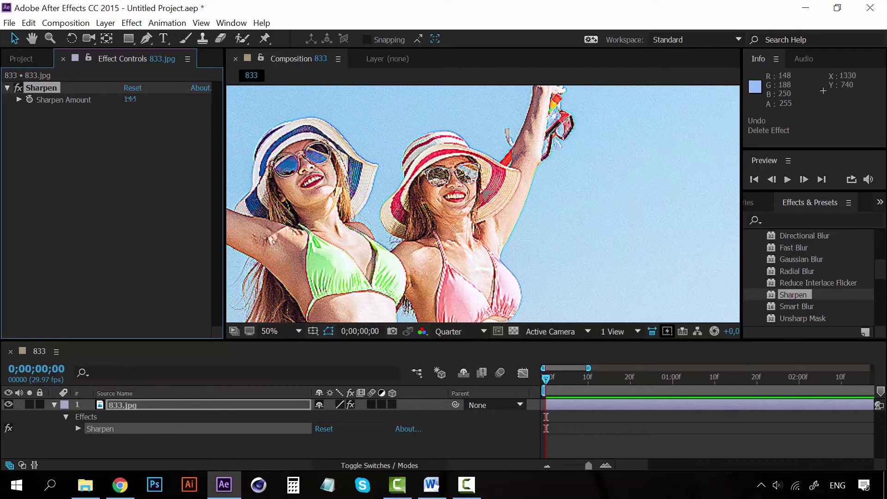
{"action": "left_click_drag", "start_coordinate": [131, 102], "coordinate": [91, 108]}
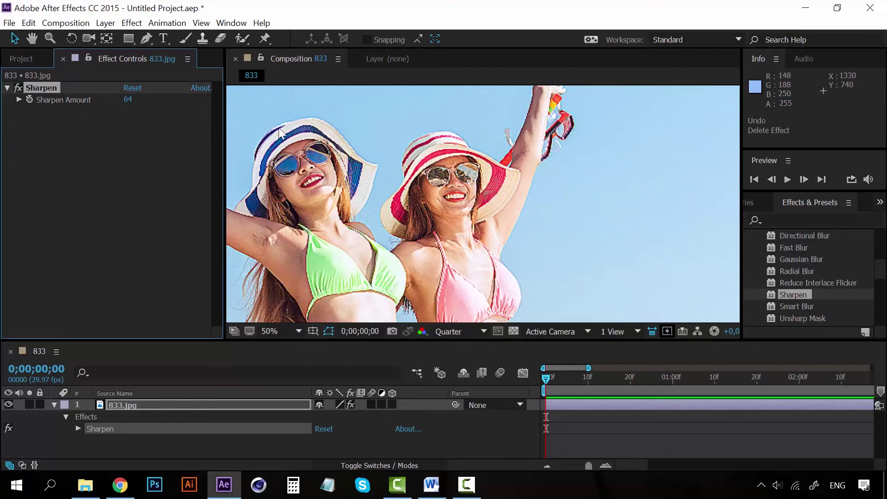
{"action": "scroll", "coordinate": [450, 224], "scroll_direction": "down", "scroll_amount": 2}
{"action": "scroll", "coordinate": [452, 226], "scroll_direction": "down", "scroll_amount": 2}
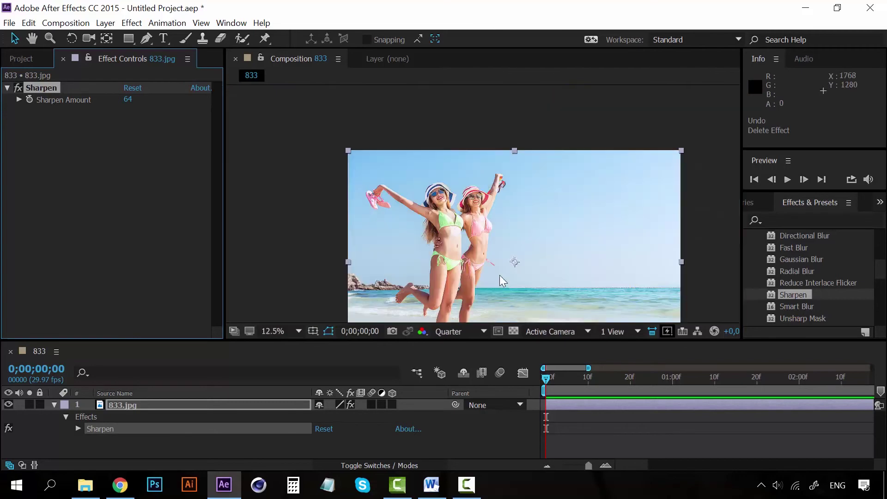
Toggle Sharpen on and off to compare with the original, then delete it.
{"action": "left_click", "coordinate": [17, 88]}
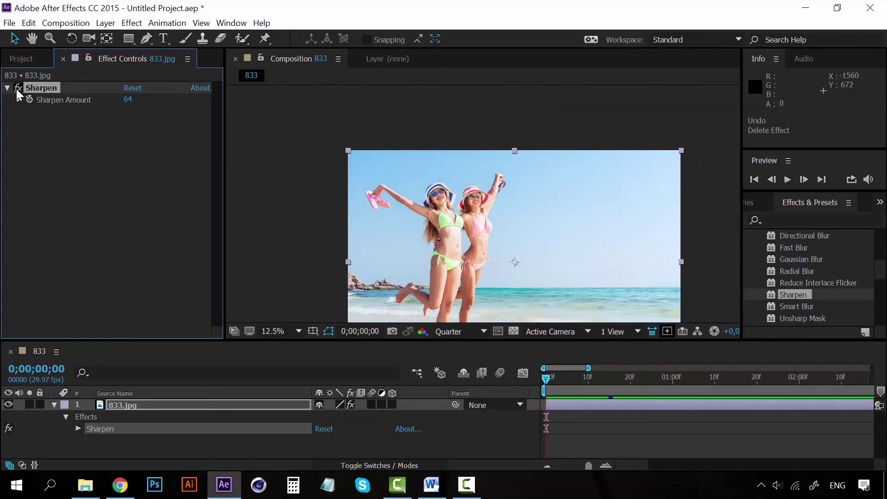
{"action": "scroll", "coordinate": [514, 265], "scroll_direction": "up", "scroll_amount": 2}
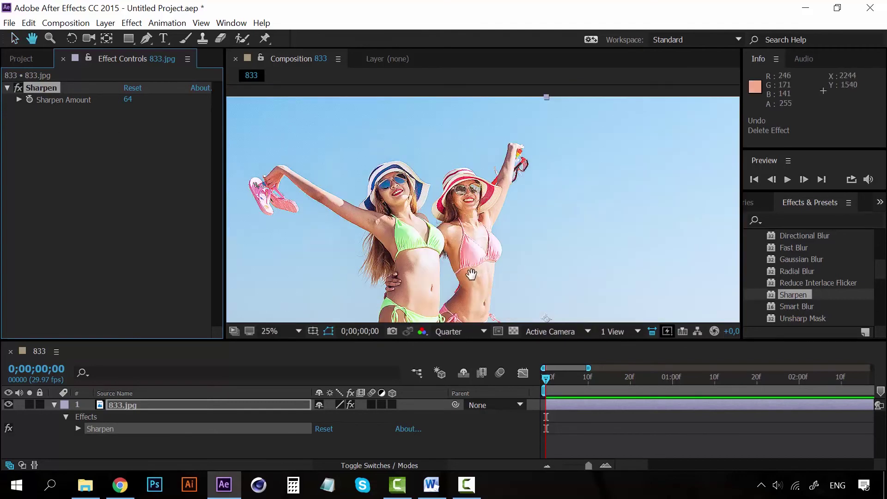
{"action": "scroll", "coordinate": [498, 264], "scroll_direction": "down", "scroll_amount": 3}
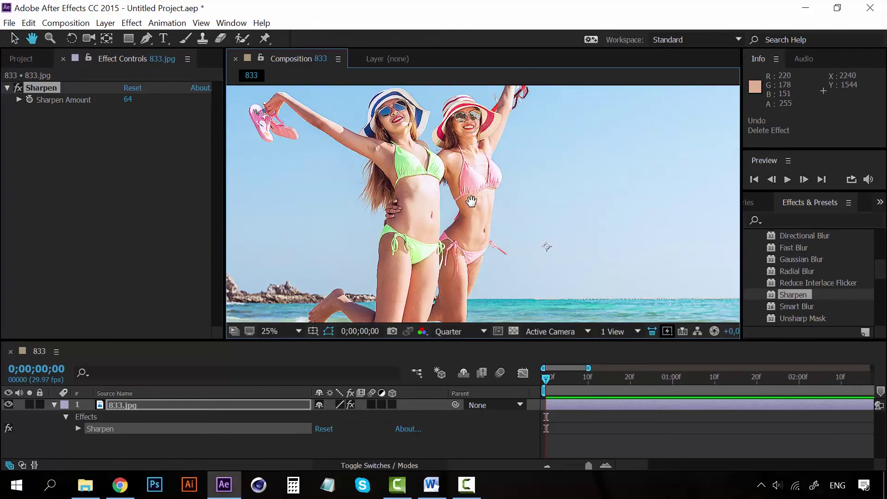
{"action": "left_click", "coordinate": [18, 87]}
{"action": "left_click", "coordinate": [18, 87]}
{"action": "left_click", "coordinate": [18, 87]}
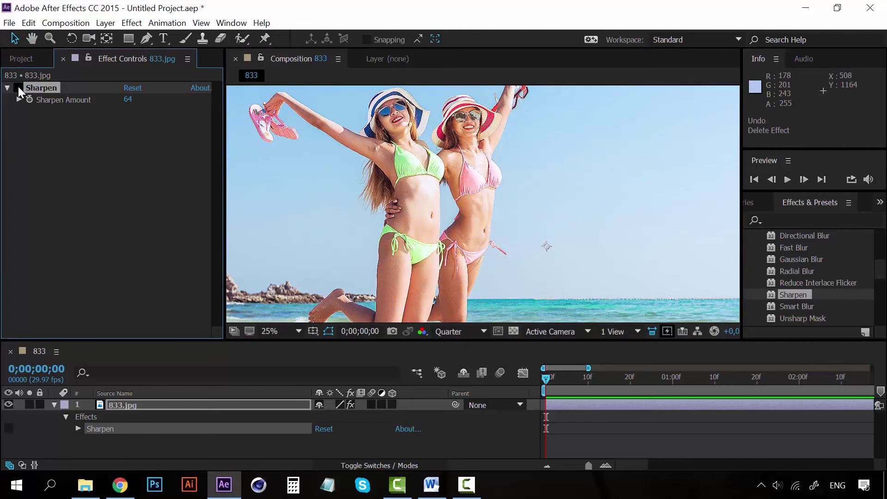
{"action": "left_click", "coordinate": [18, 87]}
{"action": "left_click", "coordinate": [18, 87]}
{"action": "left_click", "coordinate": [18, 87]}
{"action": "left_click", "coordinate": [18, 87]}
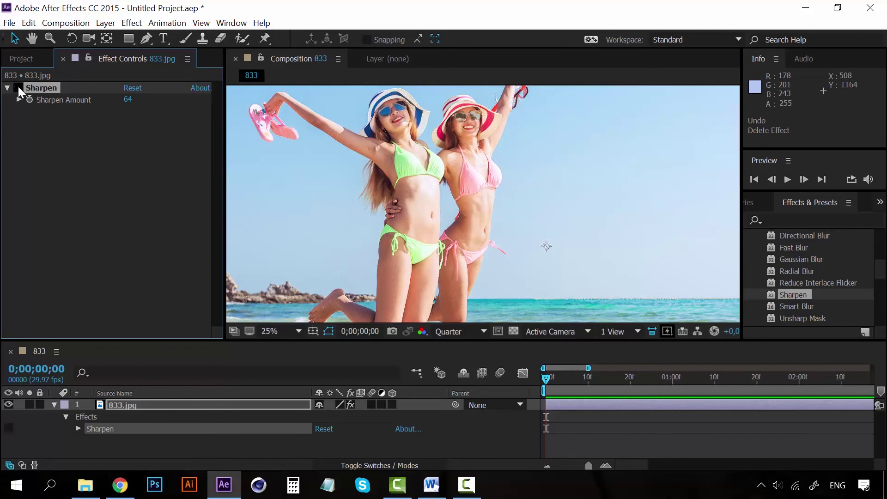
{"action": "left_click", "coordinate": [21, 85]}
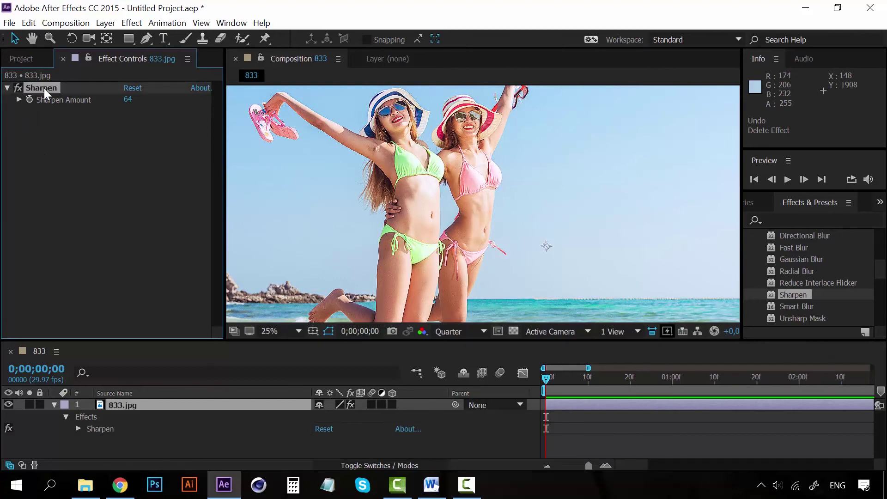
{"action": "key", "text": "Delete"}
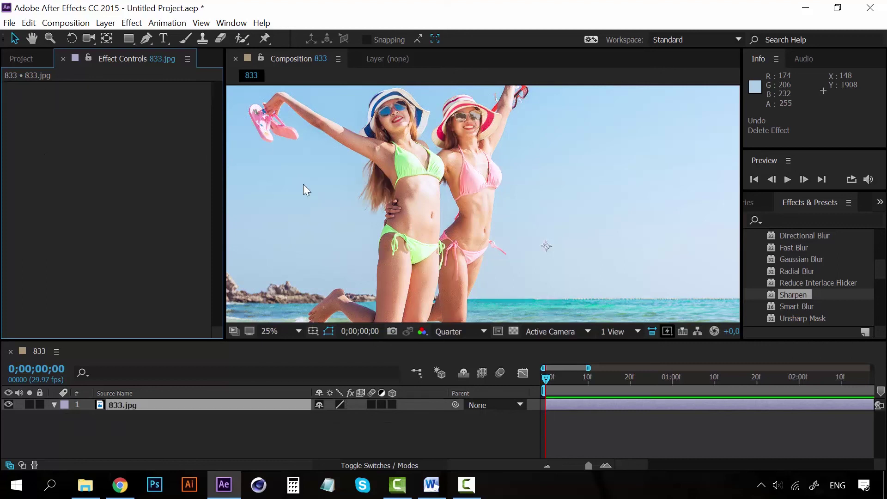
{"action": "scroll", "coordinate": [794, 293], "scroll_direction": "up", "scroll_amount": 3}
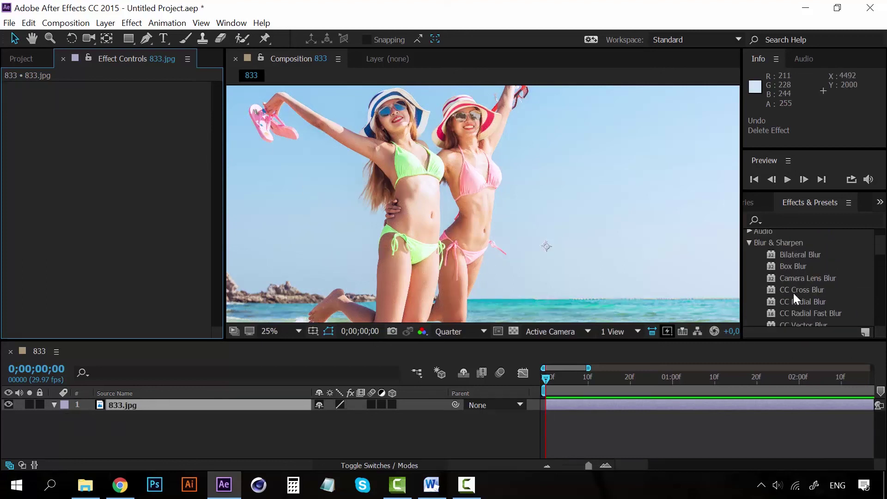